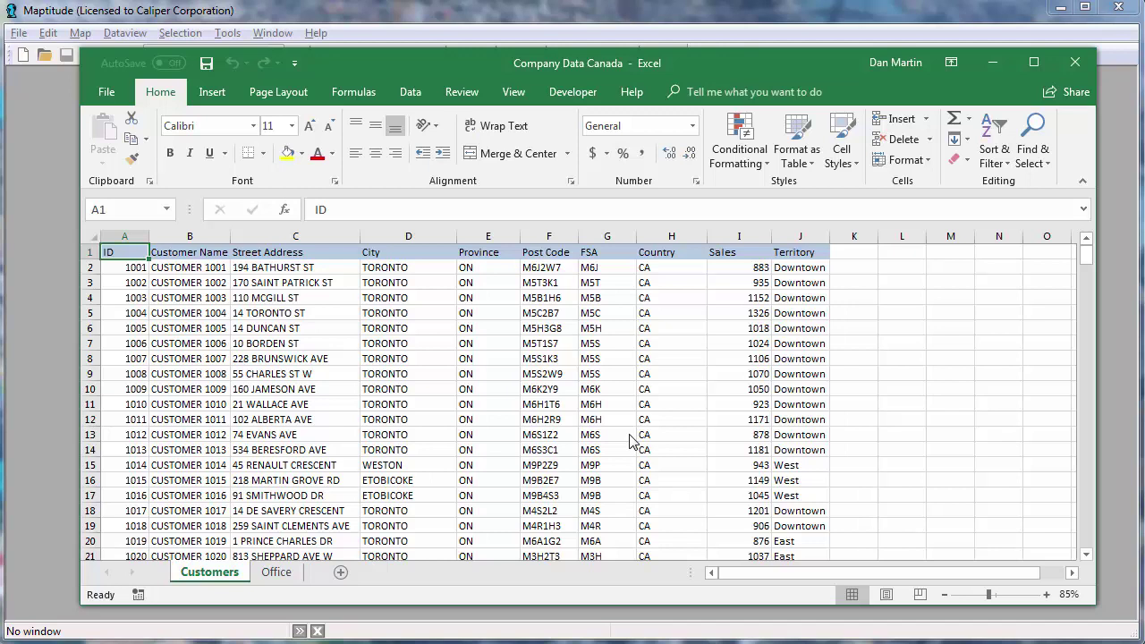
# Close the Company Data Canada workbook in Excel.
pyautogui.click(1074, 62)
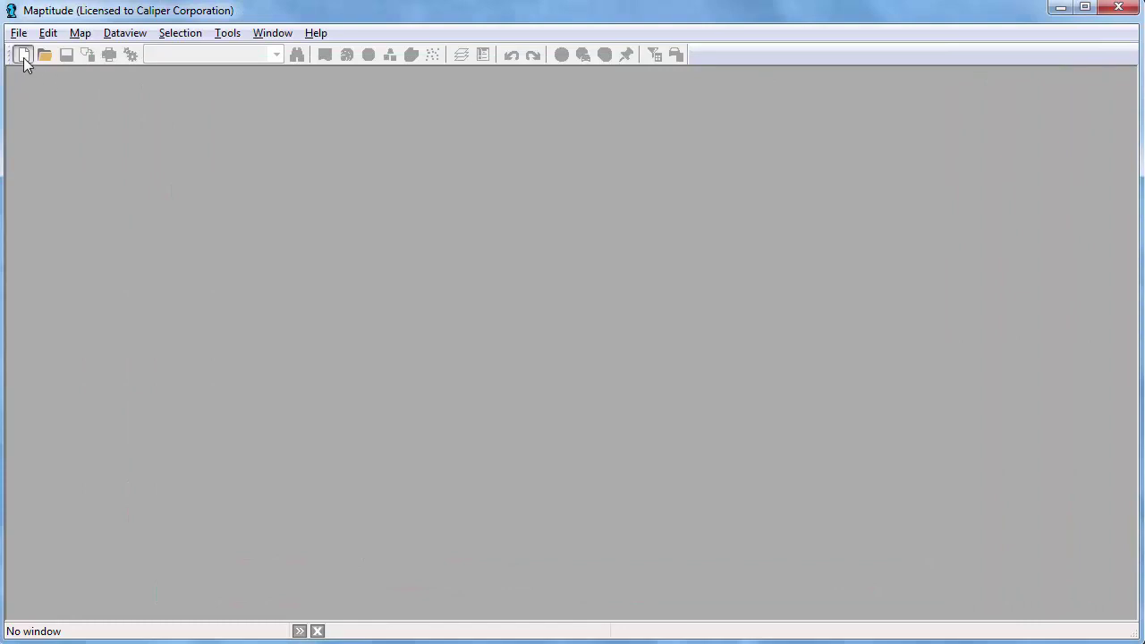
# Start a new map from the Customers sheet of the Company Data Canada workbook.
pyautogui.click(22, 56)
pyautogui.click(718, 502)
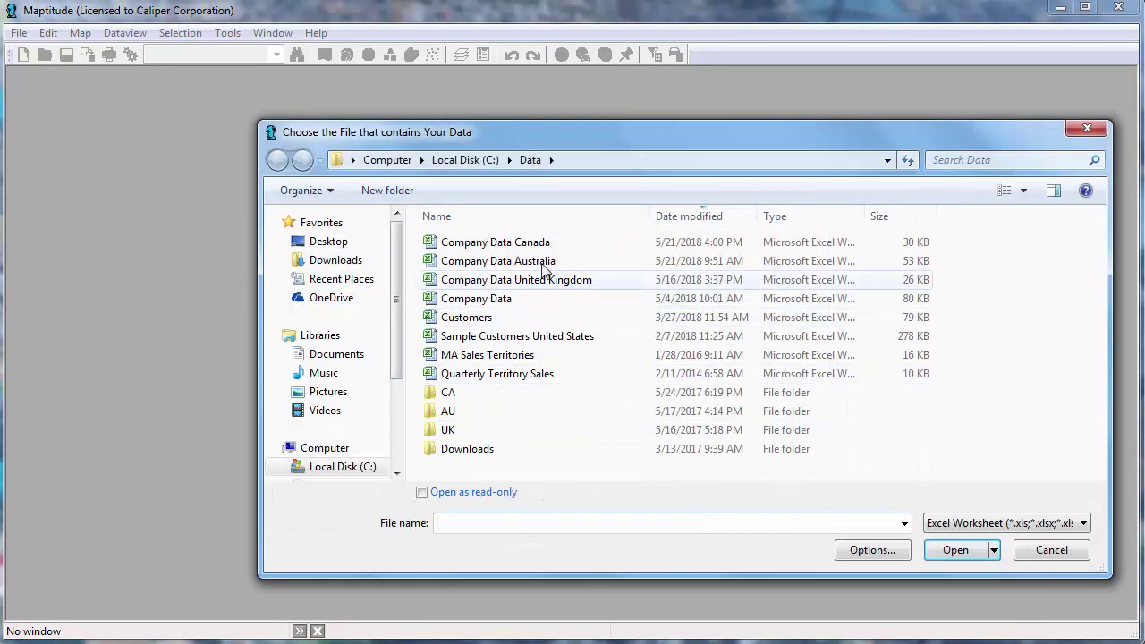
pyautogui.click(496, 243)
pyautogui.click(953, 550)
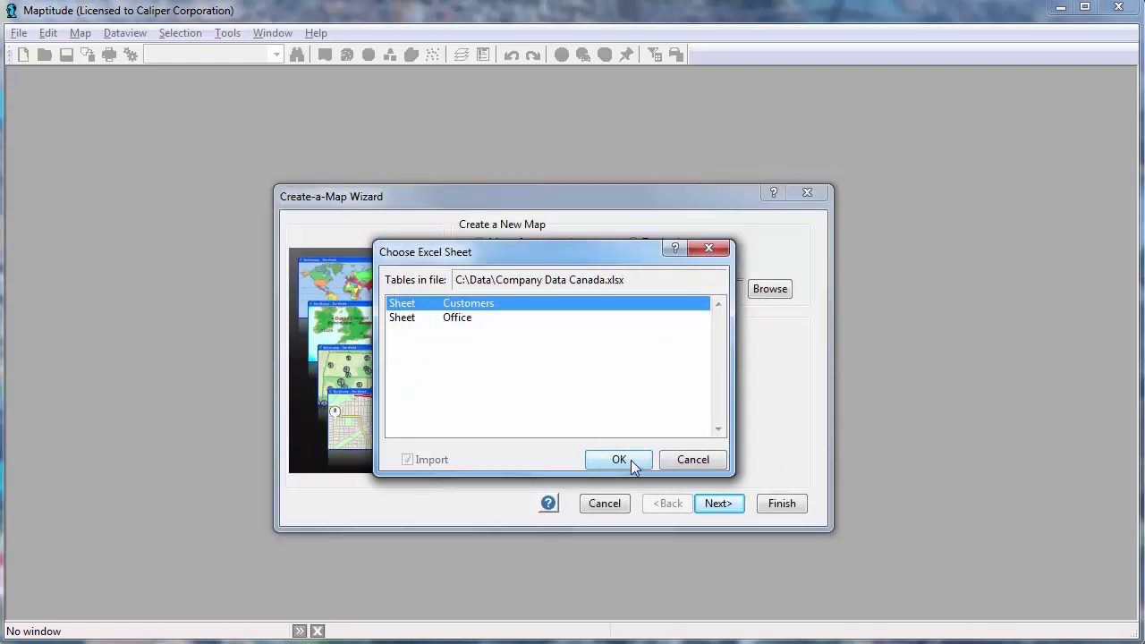
pyautogui.click(631, 460)
pyautogui.click(711, 504)
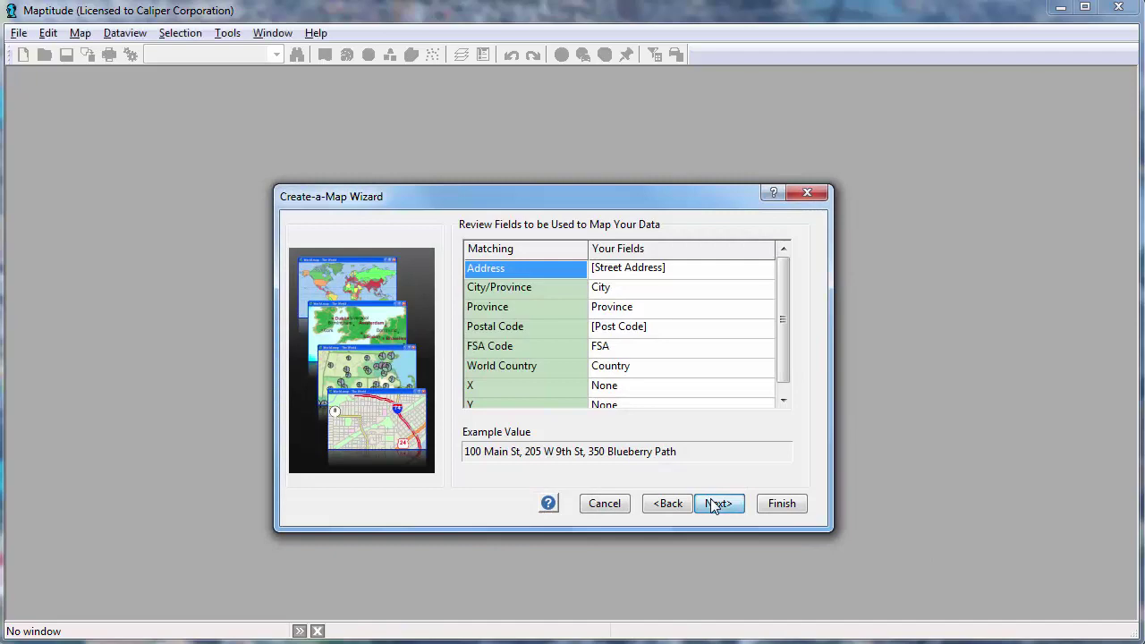
# Locate the customers by address as linked data, save the location file, and finish without a theme.
pyautogui.click(712, 503)
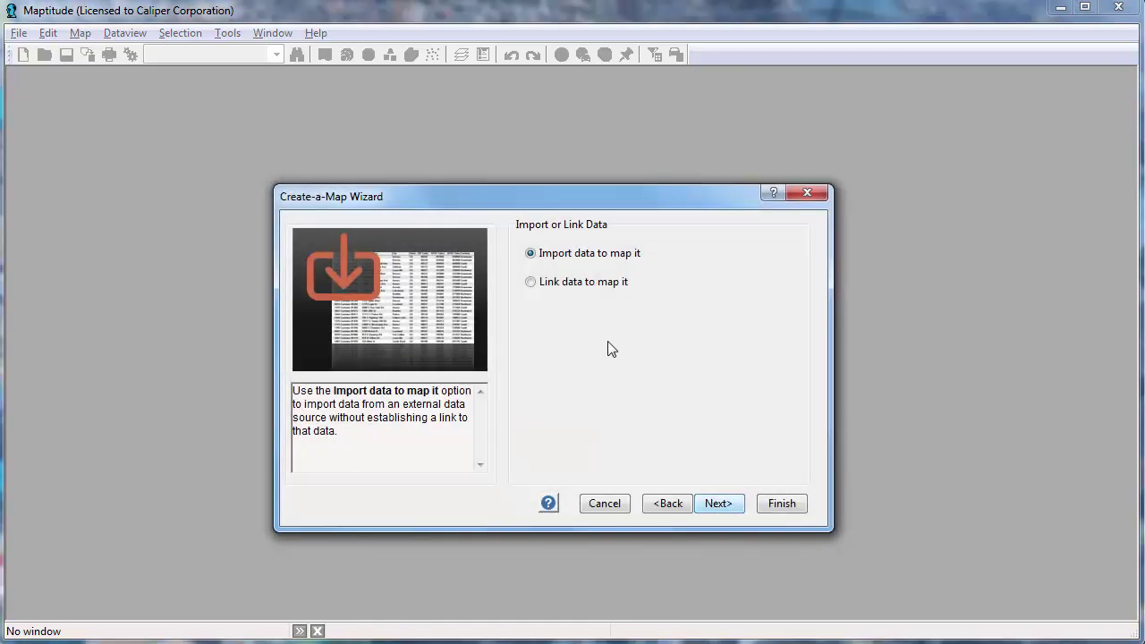
pyautogui.click(594, 284)
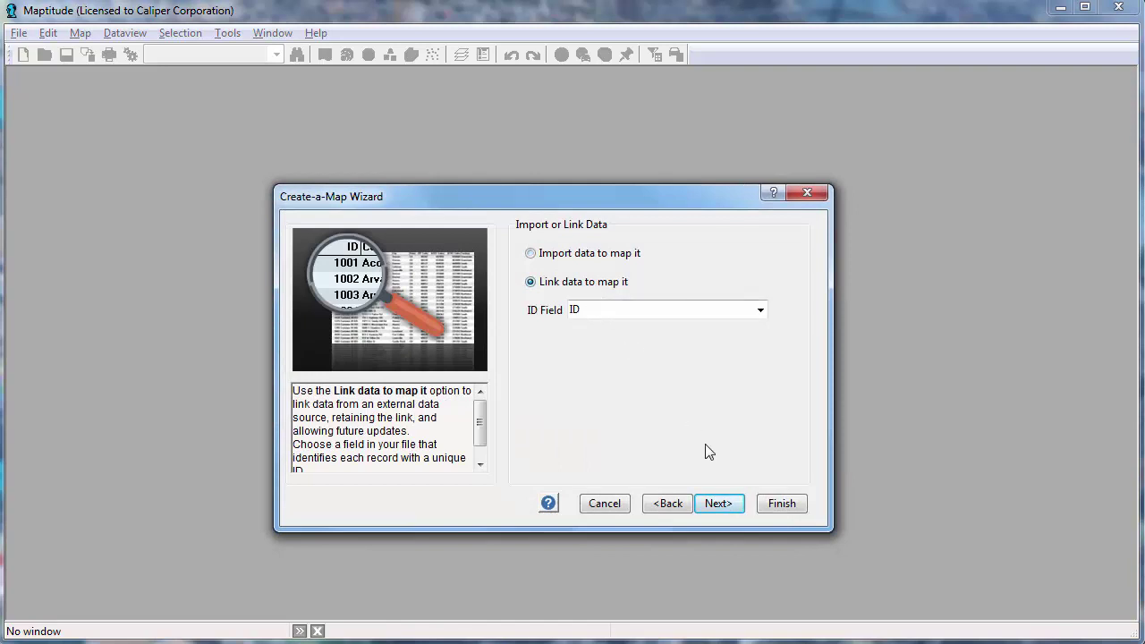
pyautogui.click(728, 508)
pyautogui.click(959, 505)
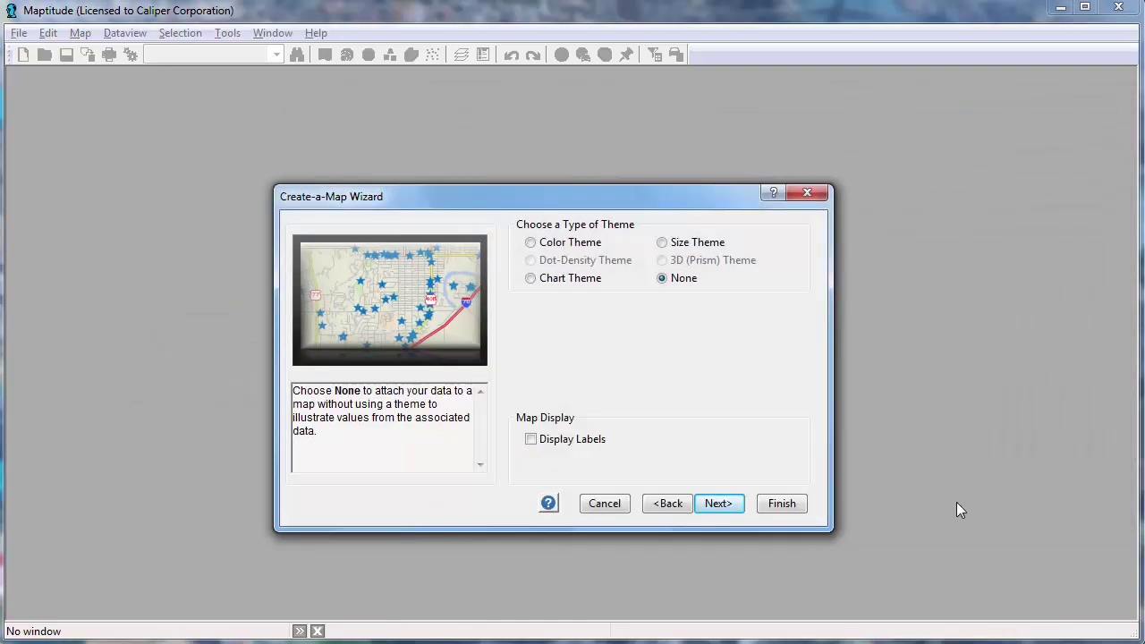
pyautogui.click(728, 503)
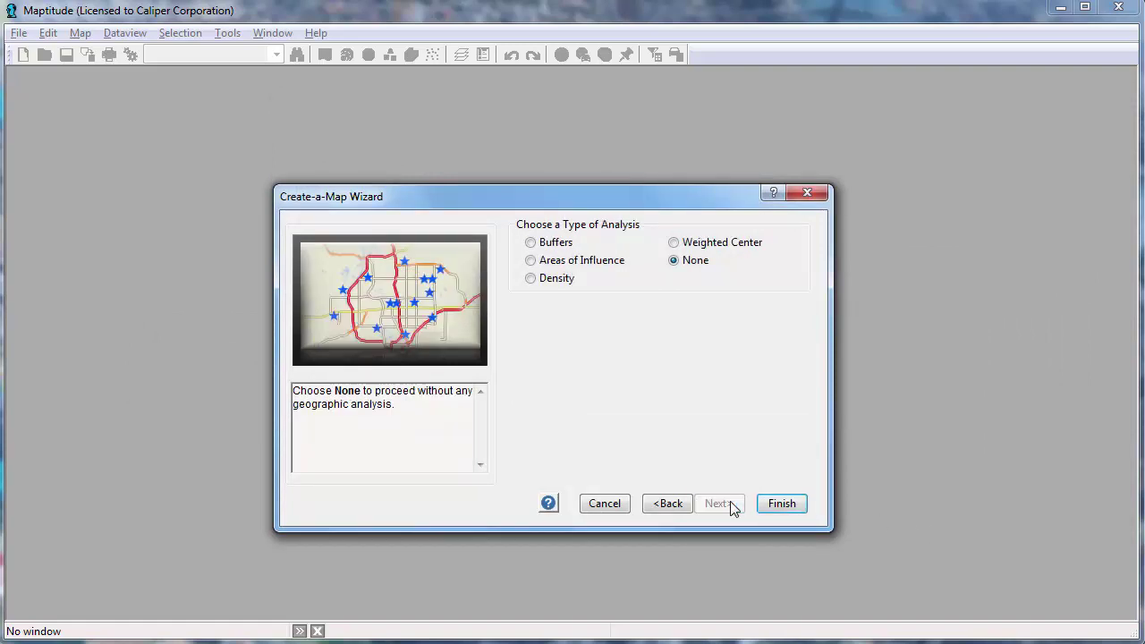
pyautogui.click(780, 506)
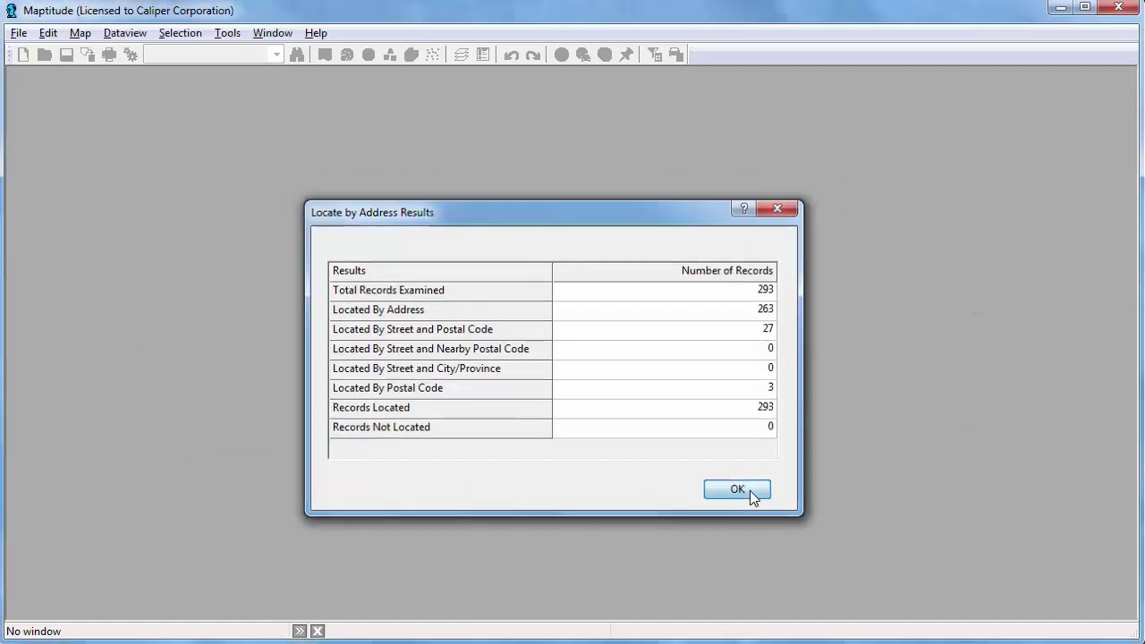
pyautogui.click(751, 491)
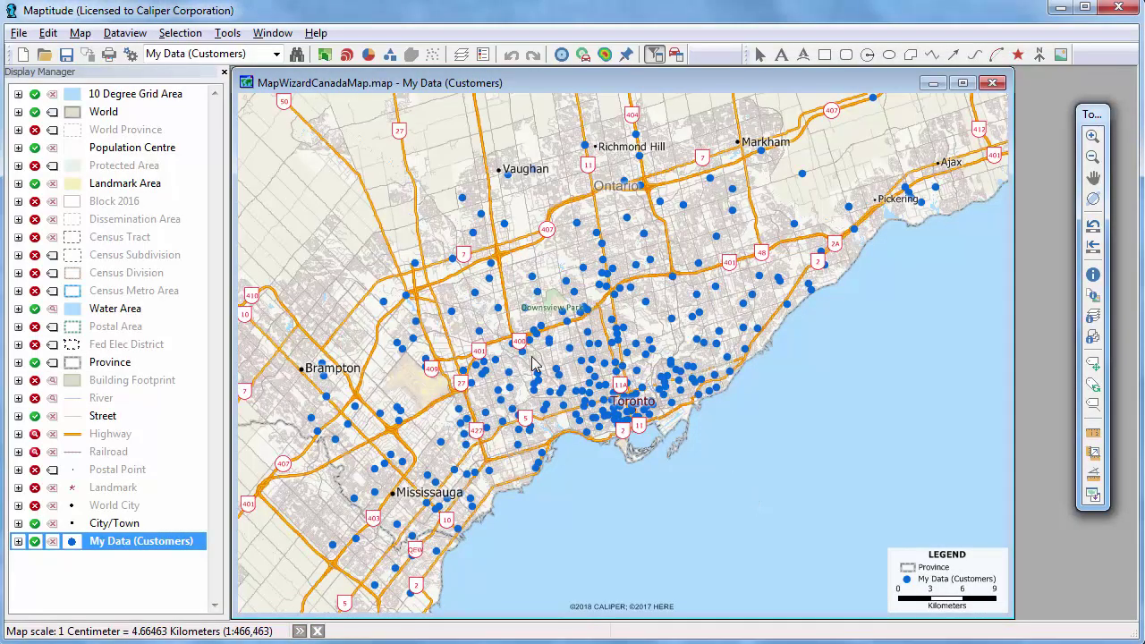
# Start a new map showing FSA Code boundaries with the customer data attached.
pyautogui.click(23, 55)
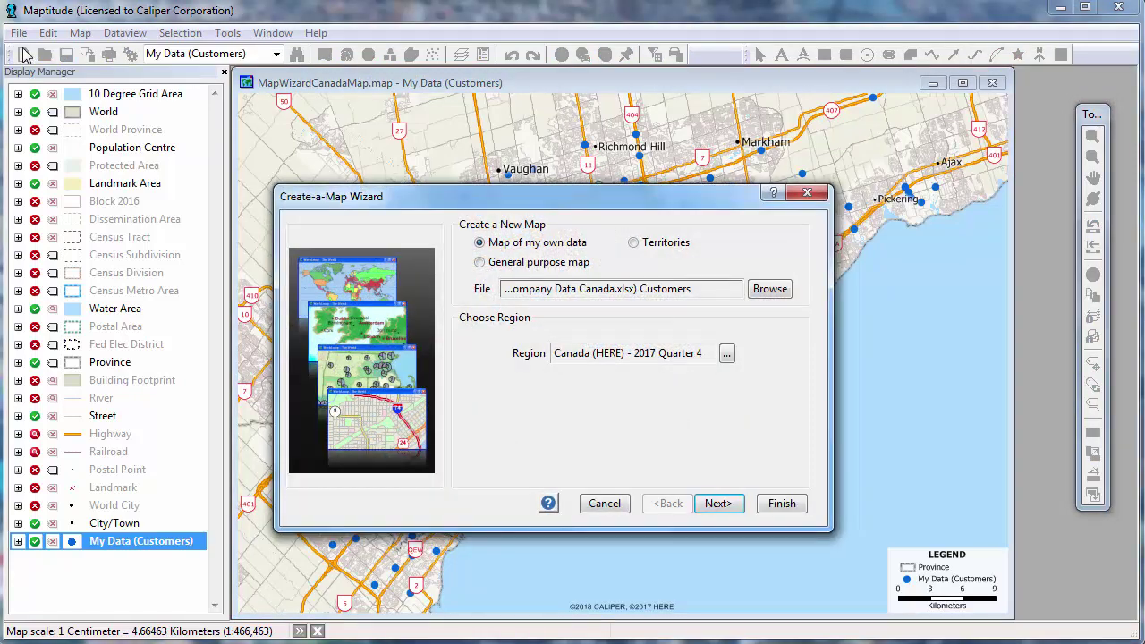
pyautogui.click(721, 504)
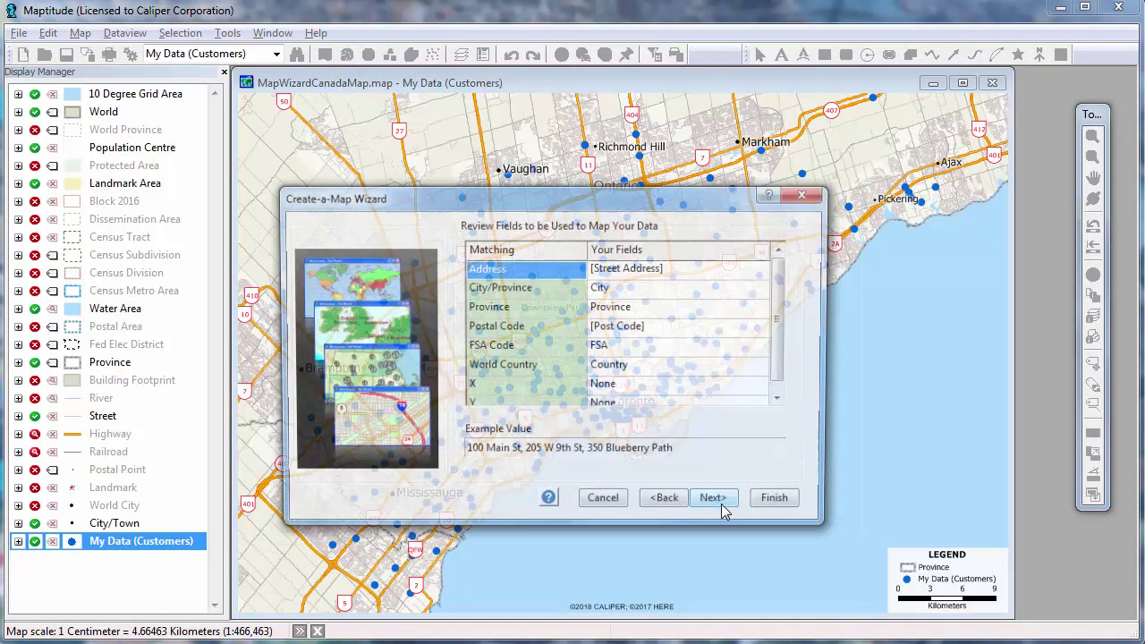
pyautogui.click(720, 504)
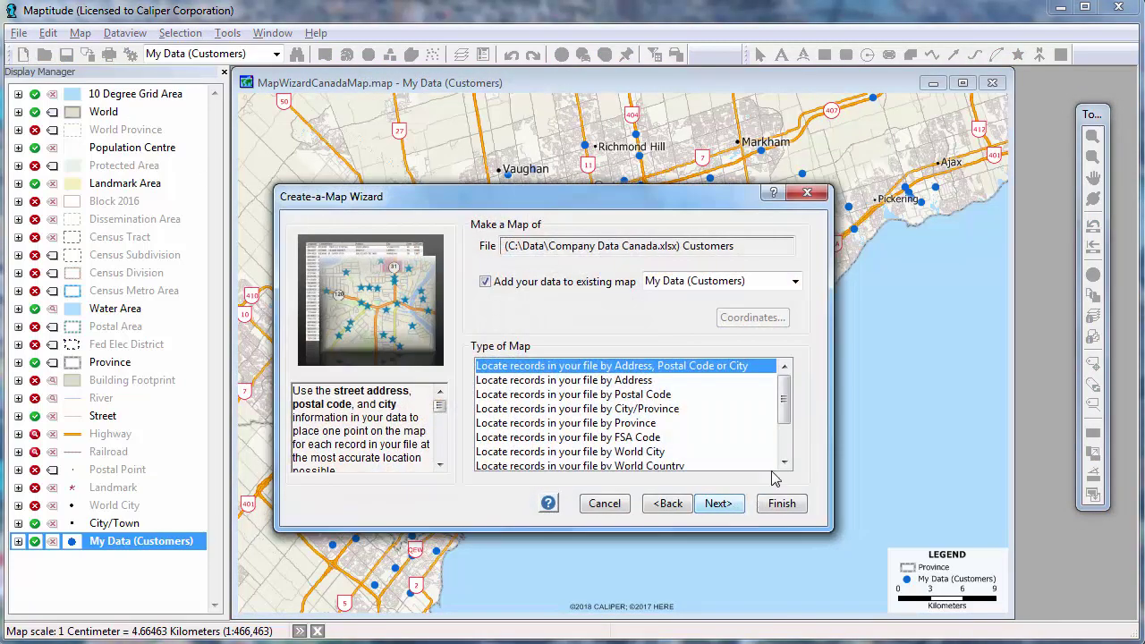
pyautogui.click(786, 458)
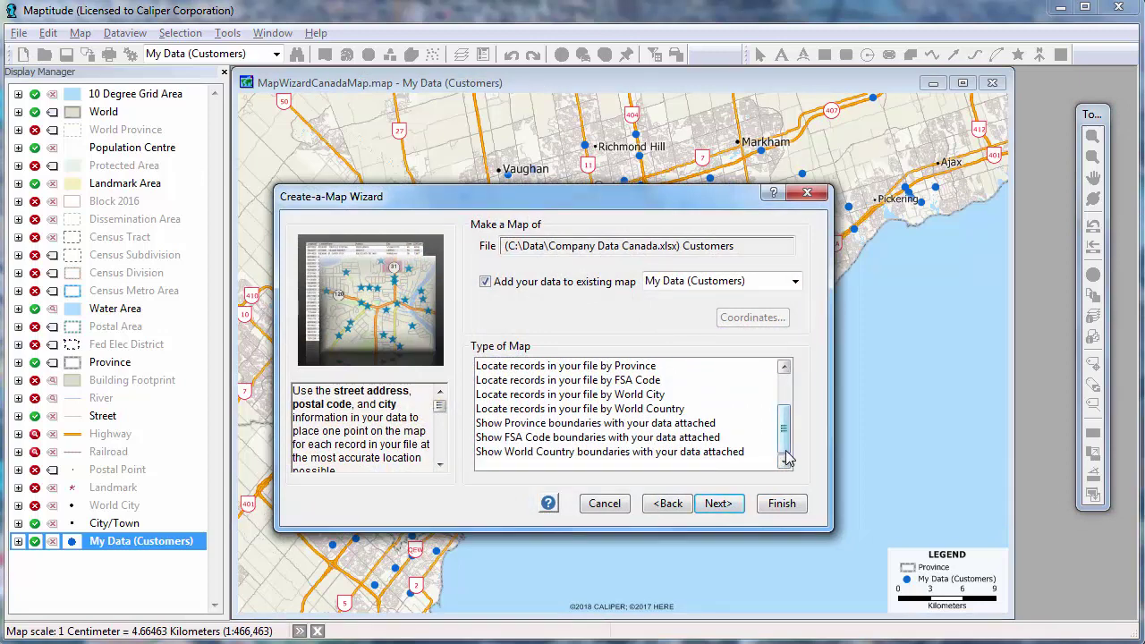
pyautogui.click(715, 440)
pyautogui.click(718, 504)
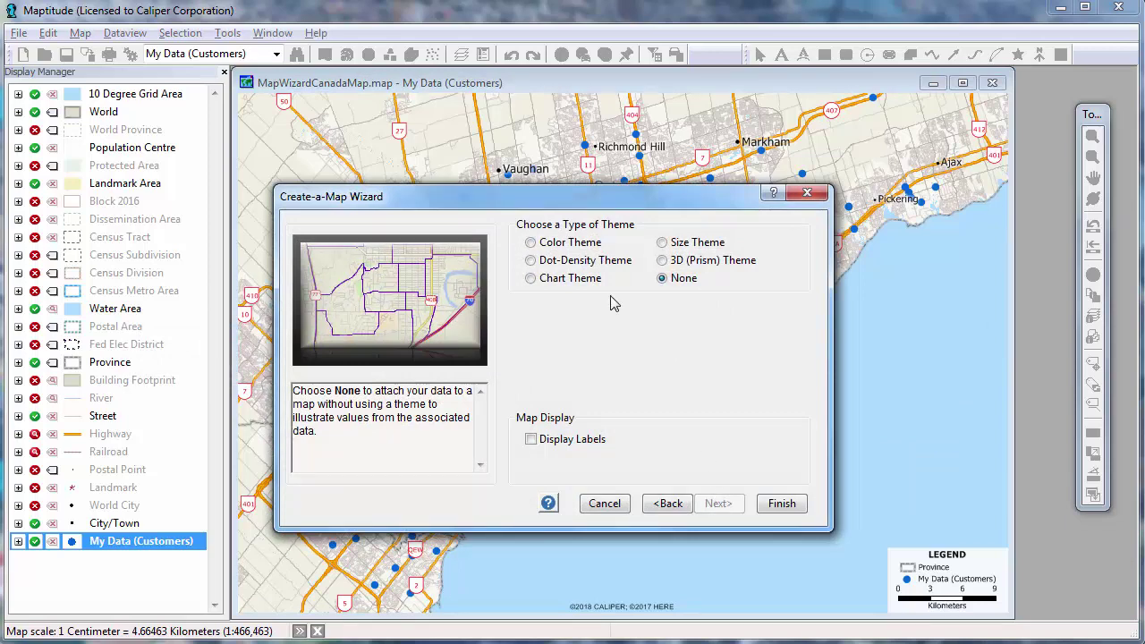
# Shade the FSA boundaries with a colour theme based on Sales.
pyautogui.click(572, 245)
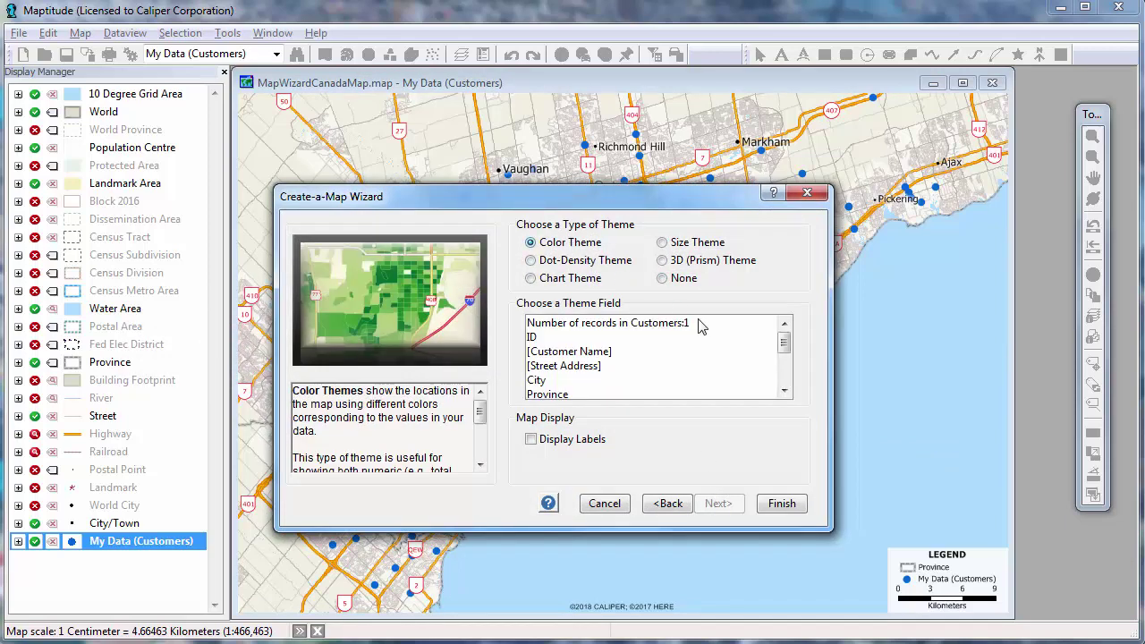
pyautogui.click(784, 389)
pyautogui.click(783, 390)
pyautogui.click(783, 390)
pyautogui.click(783, 390)
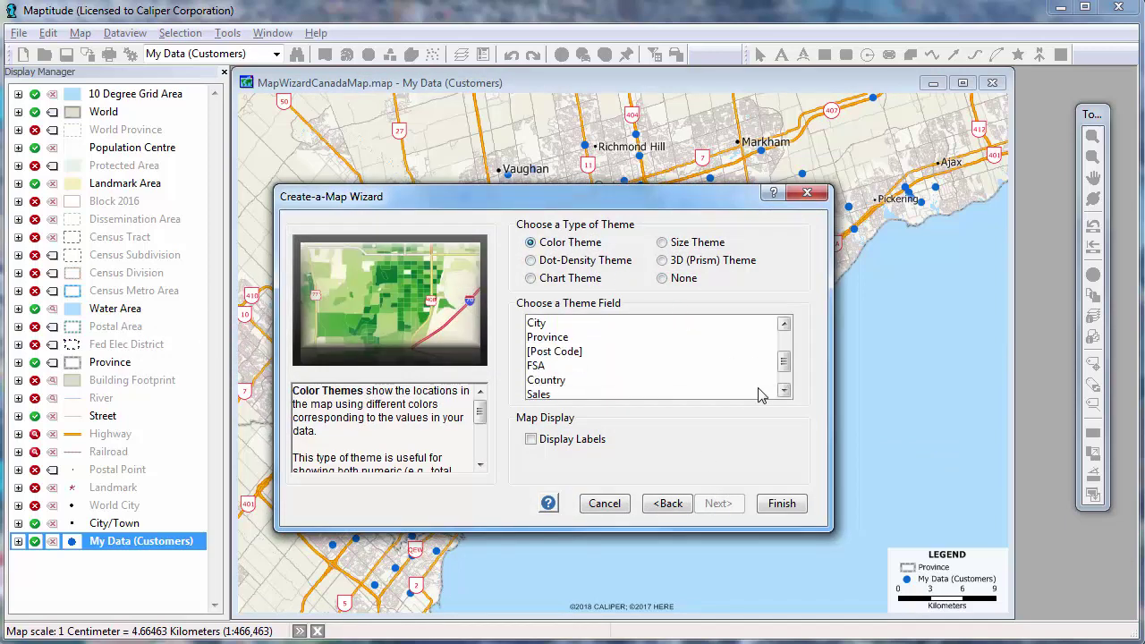
pyautogui.click(749, 397)
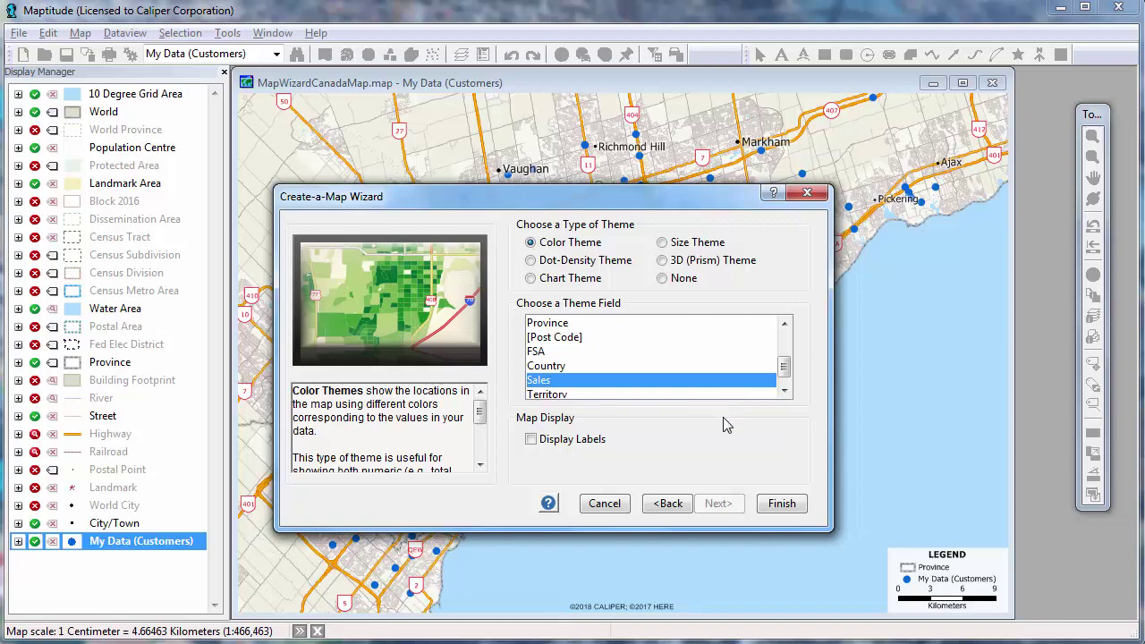
pyautogui.click(779, 505)
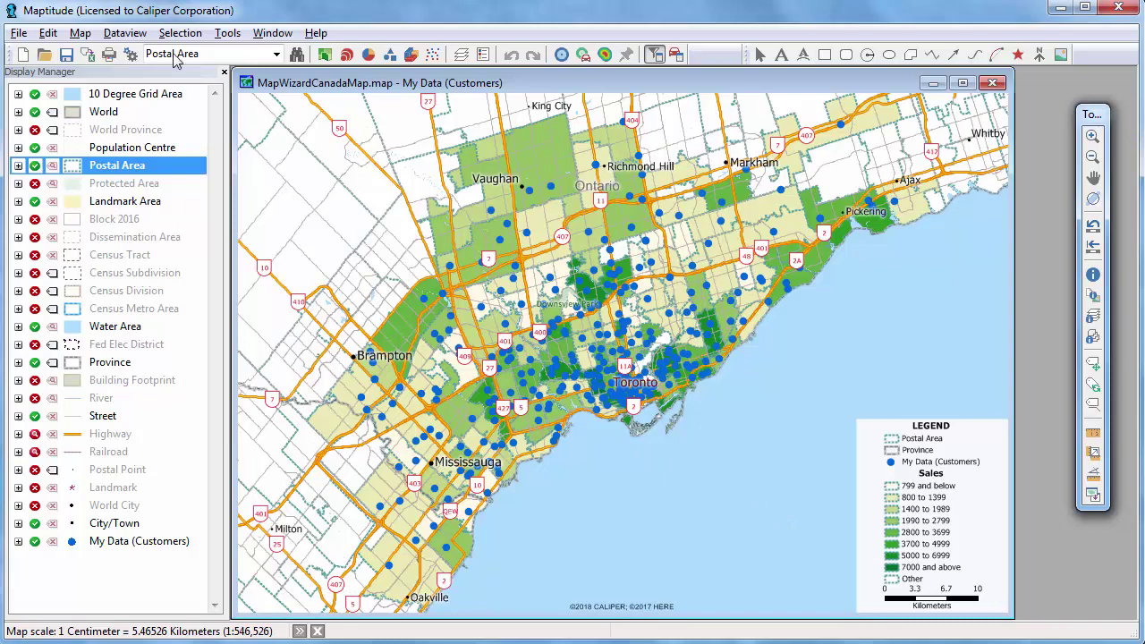
# Start a new map from the Office sheet of the Company Data Canada workbook.
pyautogui.click(22, 56)
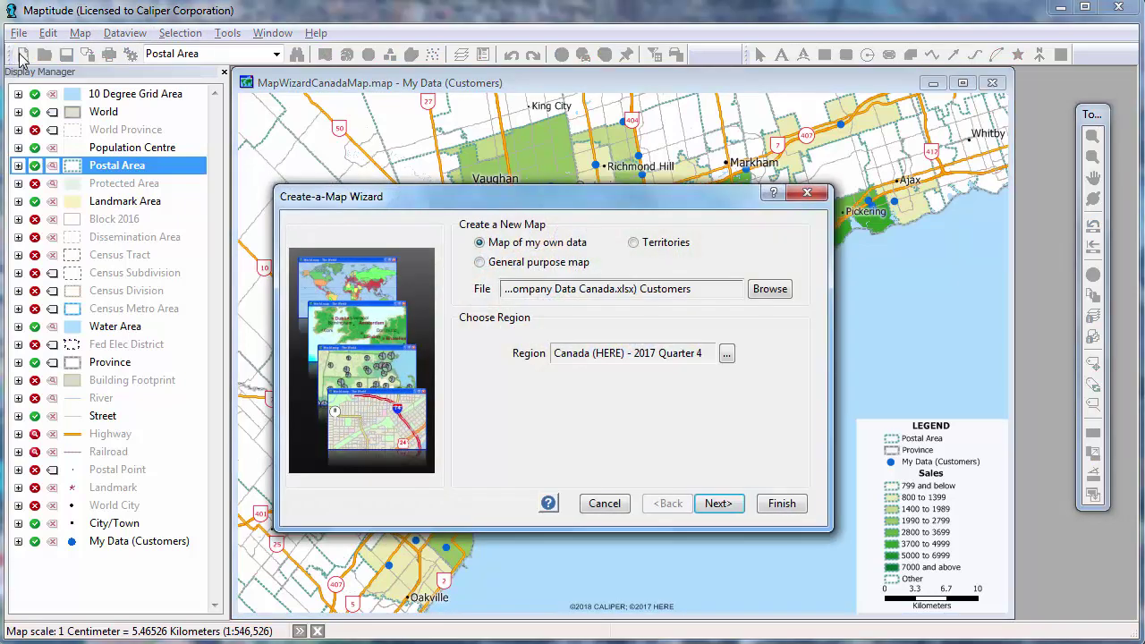
pyautogui.click(779, 292)
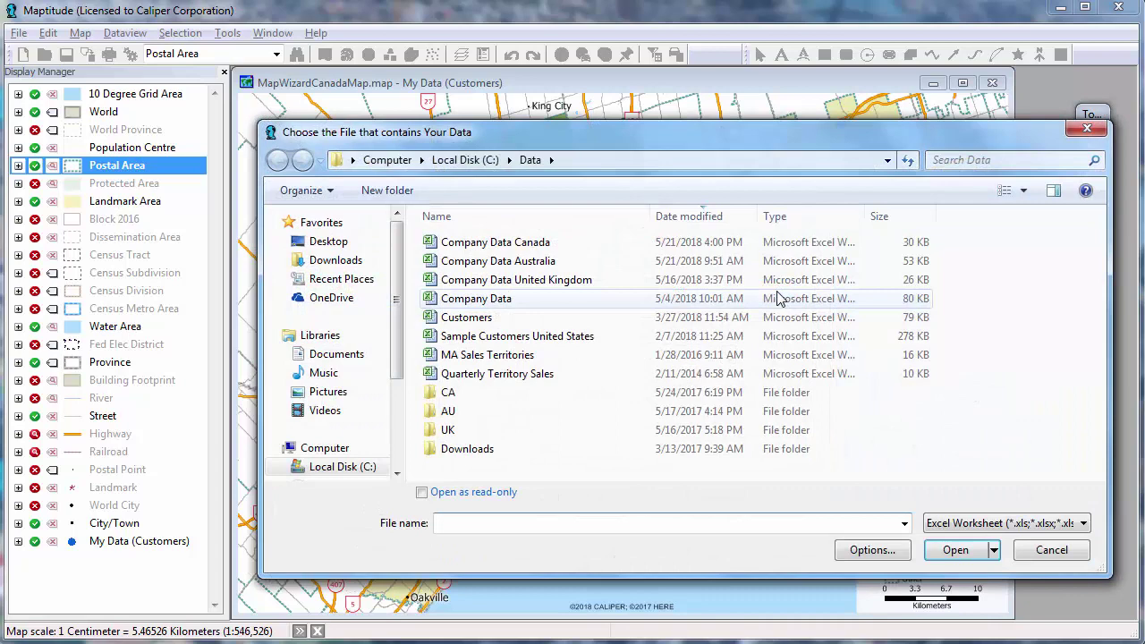
pyautogui.click(492, 242)
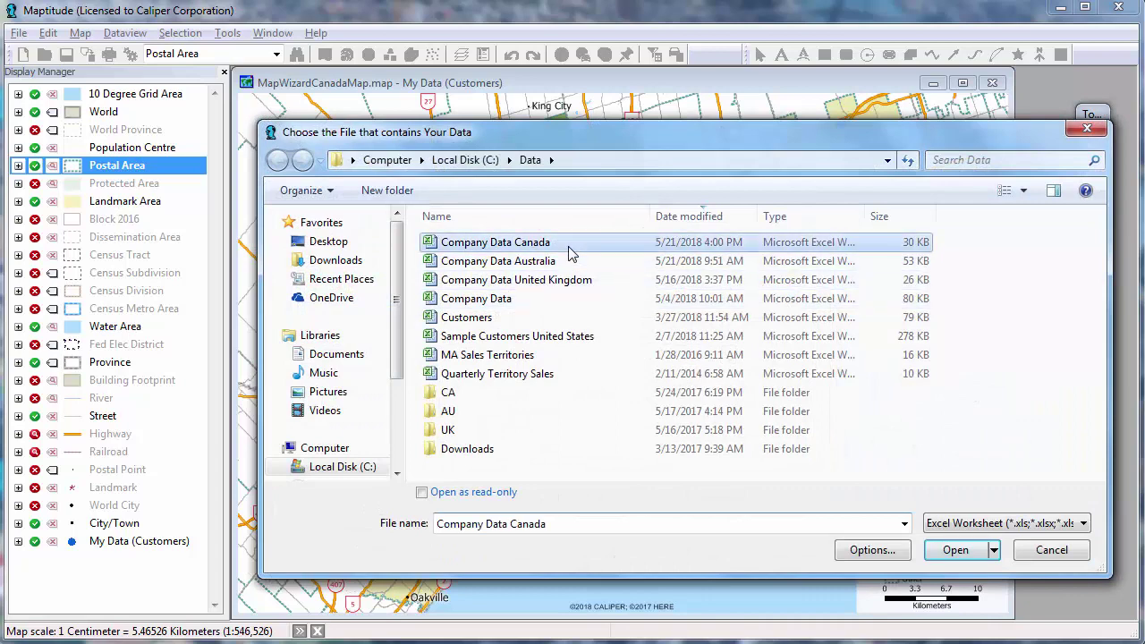
pyautogui.click(953, 550)
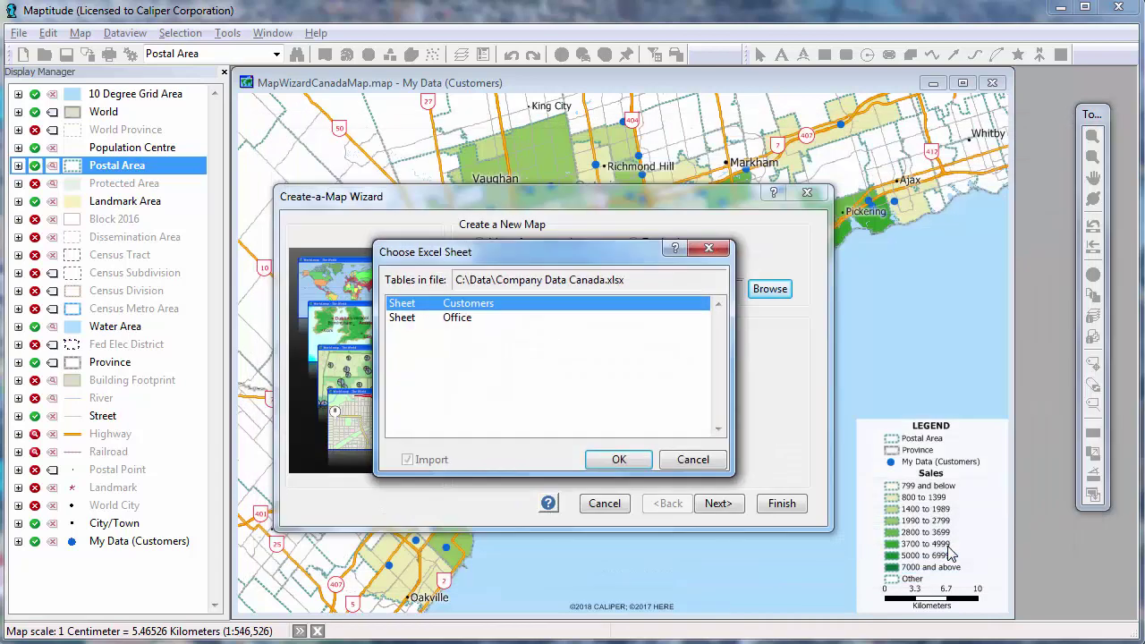
pyautogui.click(582, 319)
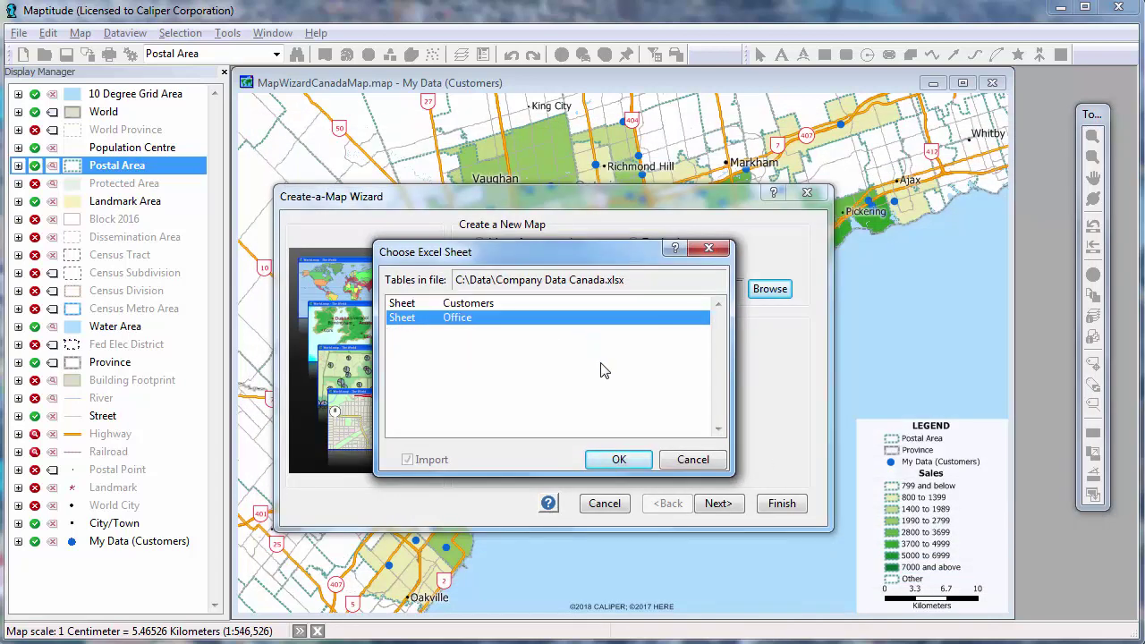
pyautogui.click(636, 460)
# Locate offices by address, postal code or city, save them, and show them labelled without a theme.
pyautogui.click(724, 503)
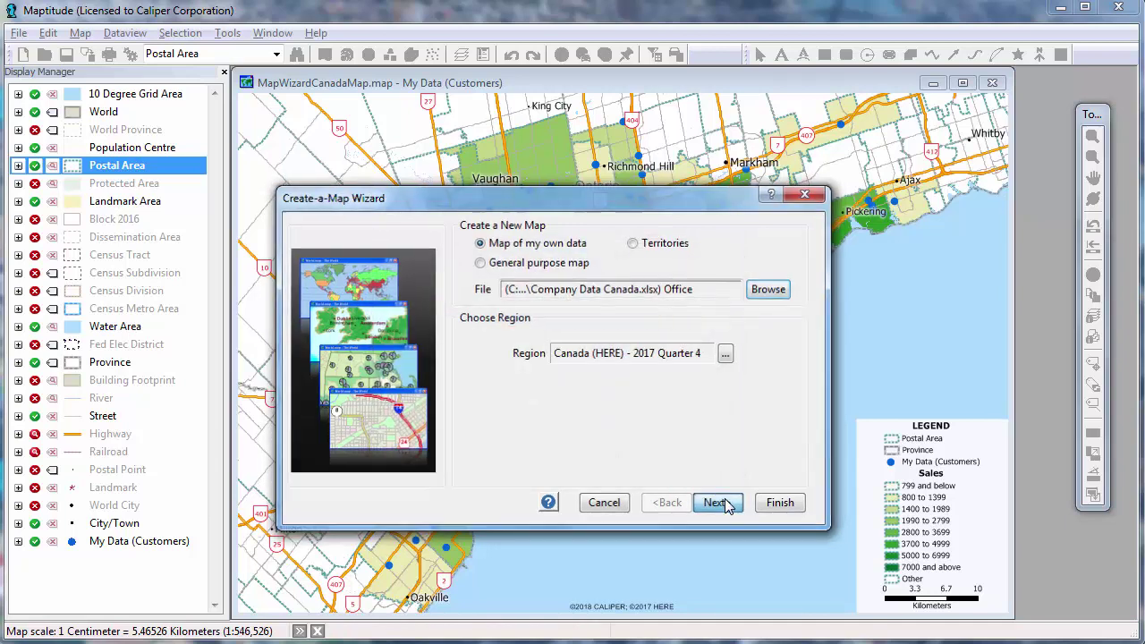
pyautogui.click(724, 504)
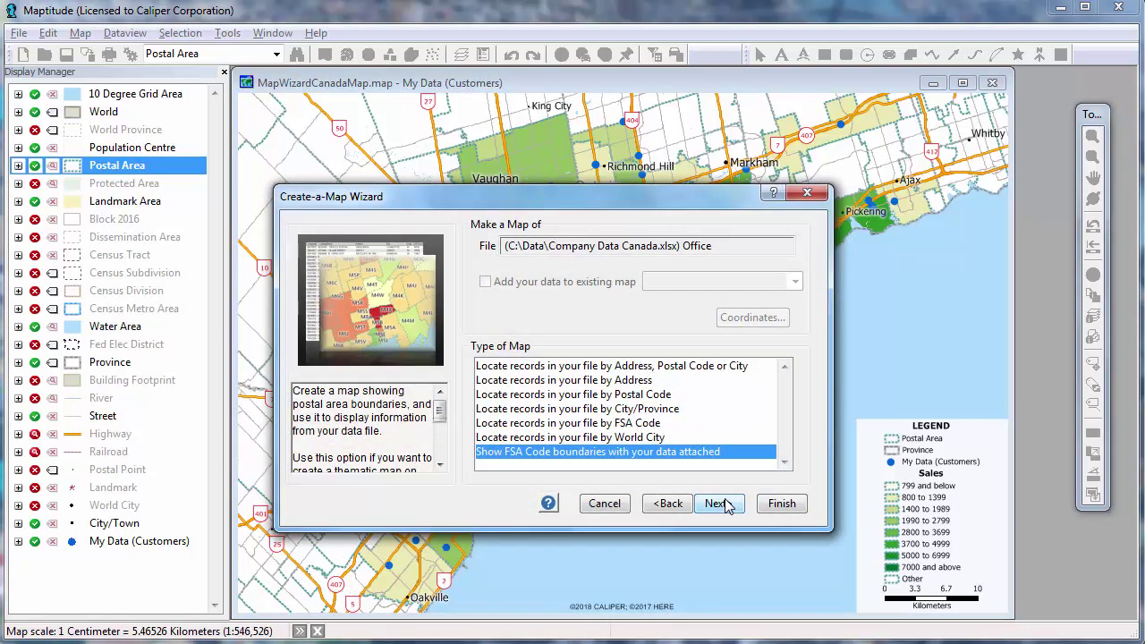
pyautogui.click(760, 367)
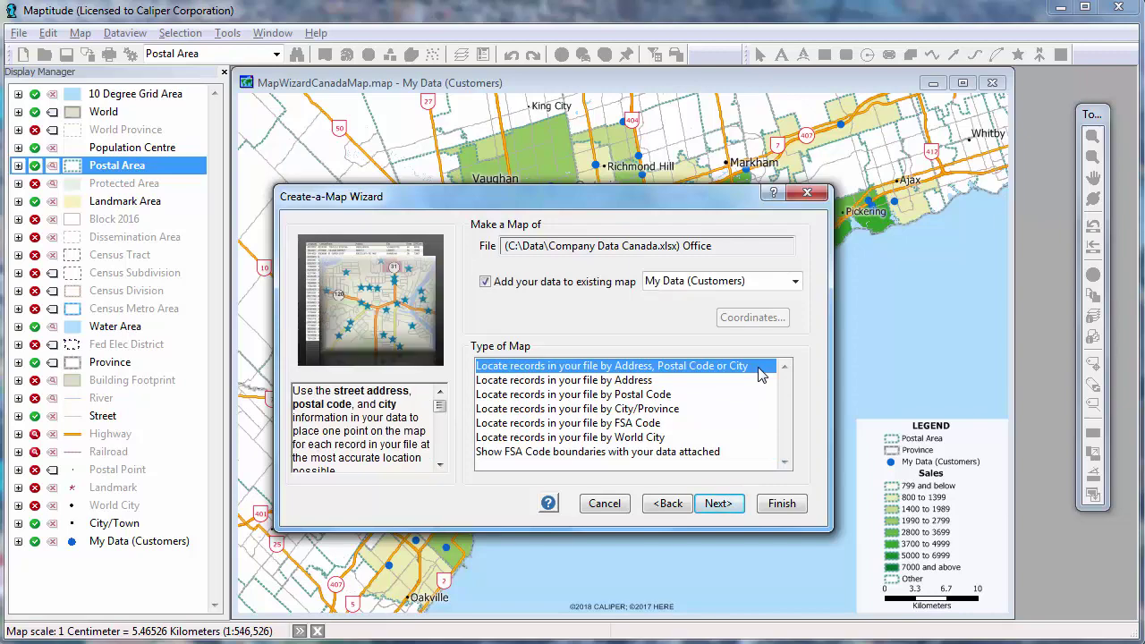
pyautogui.click(720, 505)
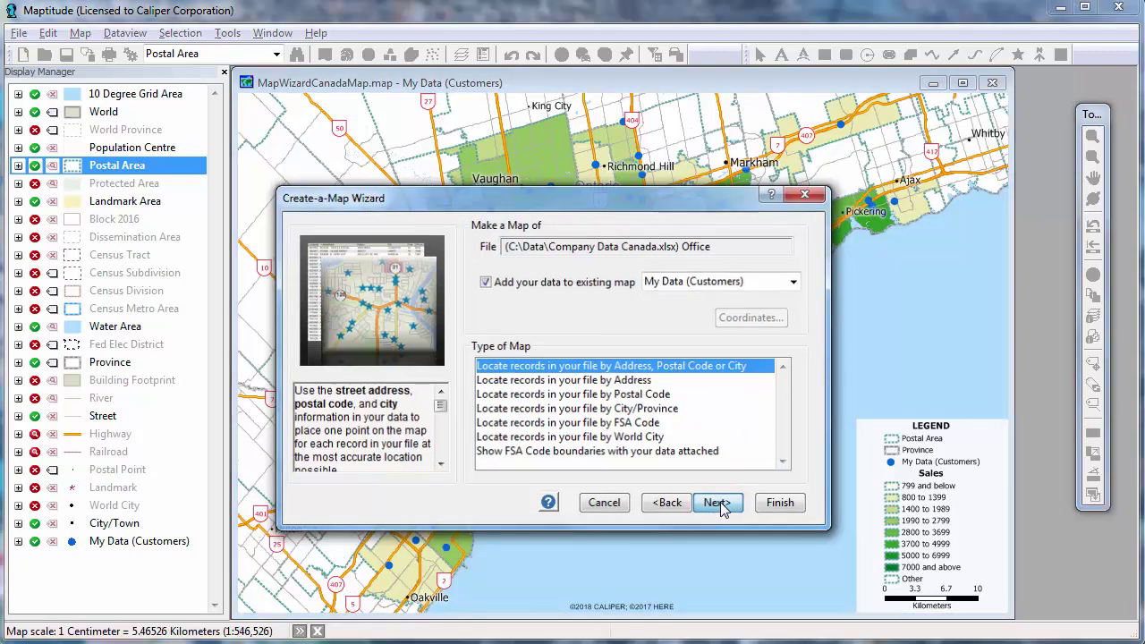
pyautogui.click(979, 502)
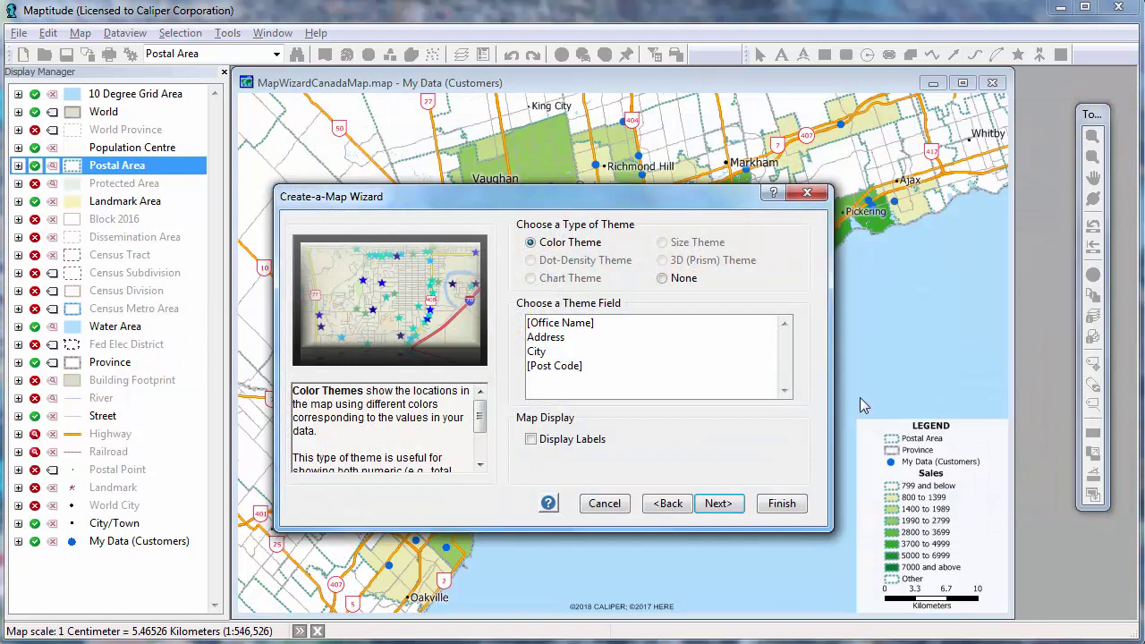
pyautogui.click(682, 280)
pyautogui.click(574, 444)
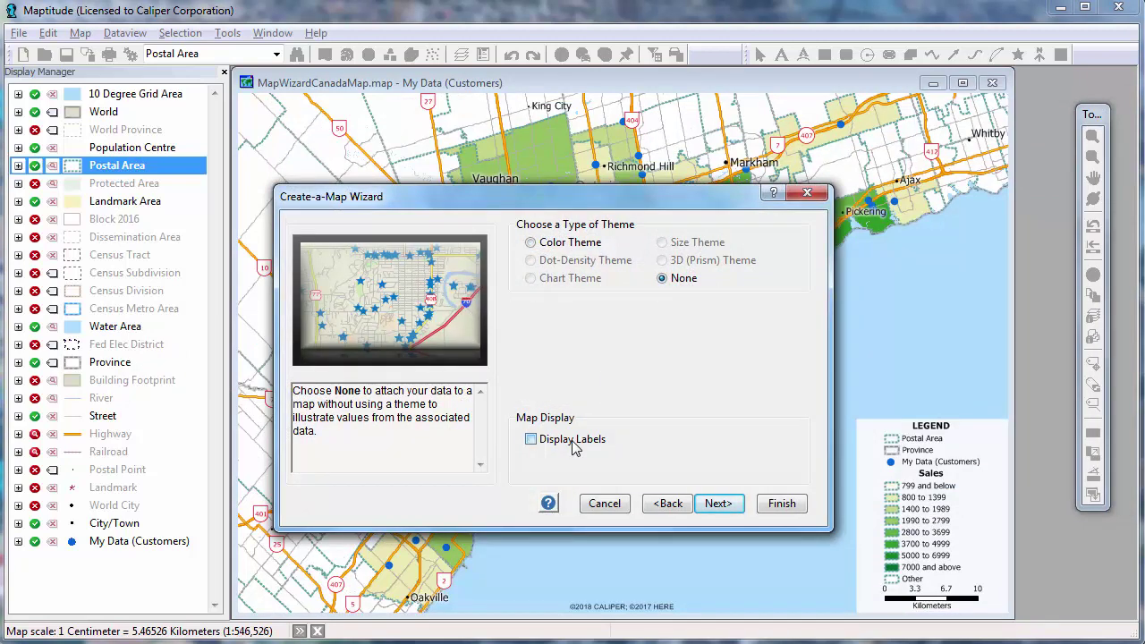
pyautogui.click(717, 505)
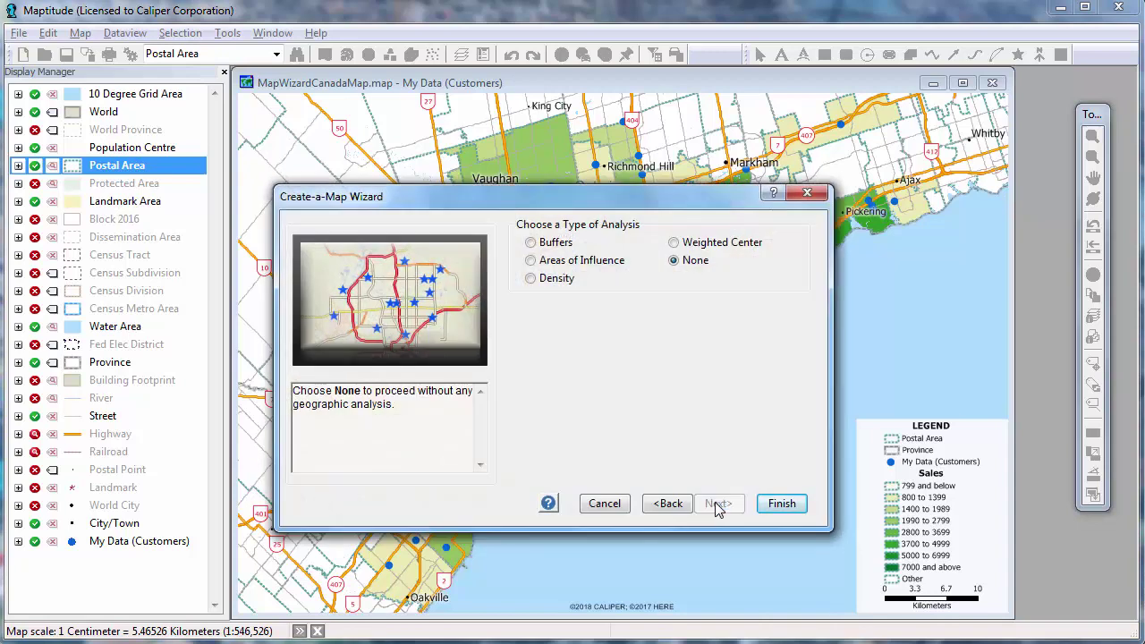
# Create 5 and 10 km office buffers with population counts, saved as Office_Bands.
pyautogui.click(532, 243)
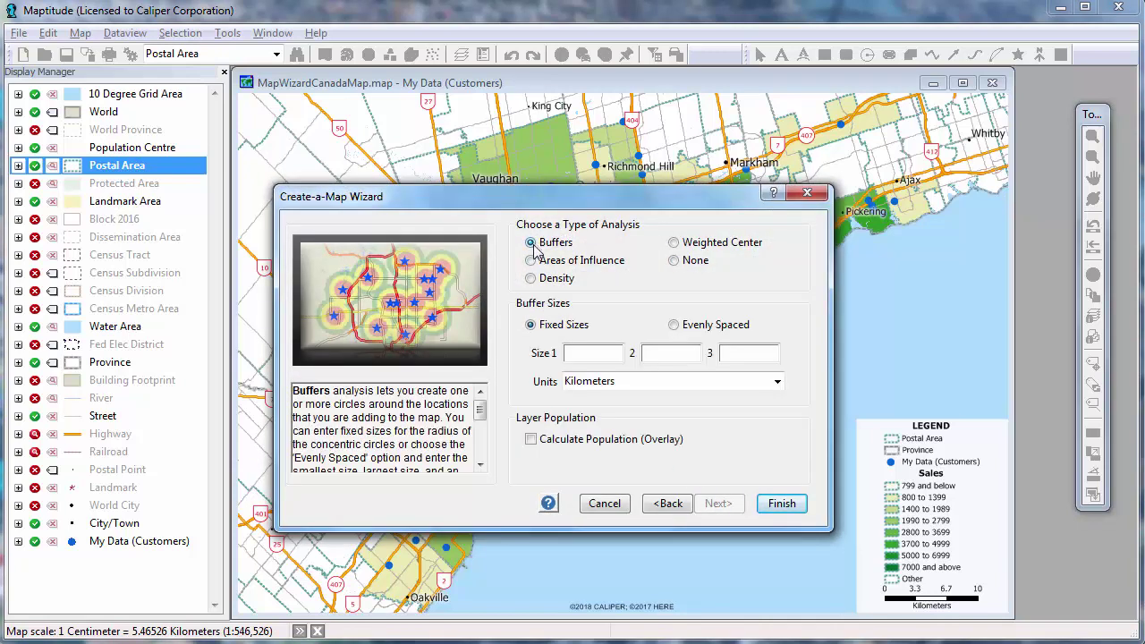
pyautogui.click(592, 353)
pyautogui.write('5')
pyautogui.click(647, 353)
pyautogui.click(531, 440)
pyautogui.click(796, 516)
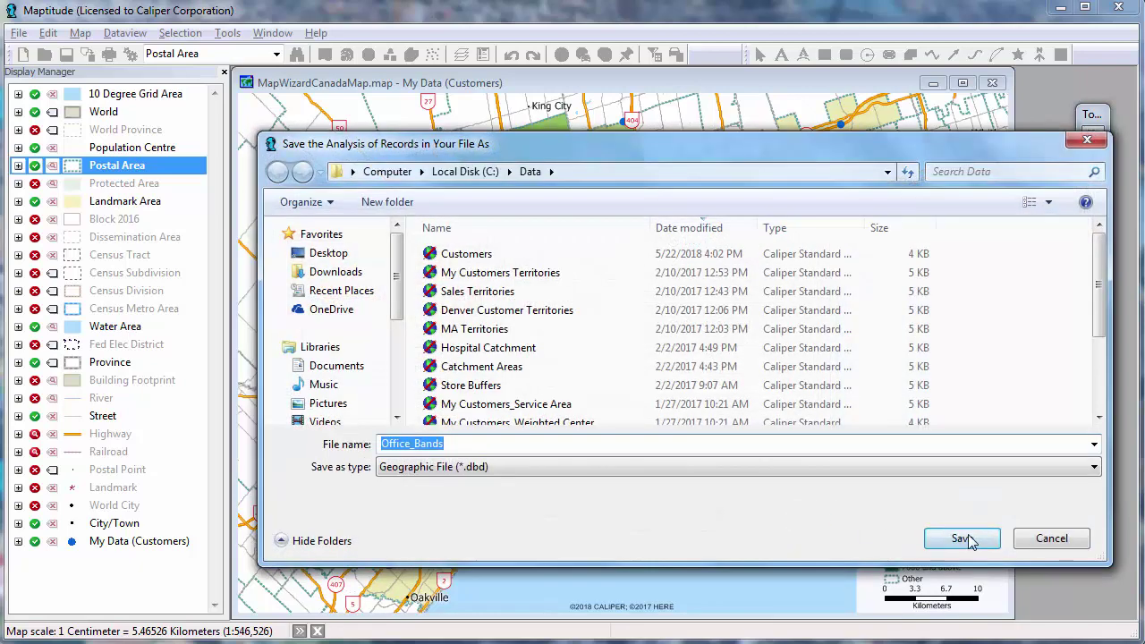
pyautogui.click(970, 540)
pyautogui.click(734, 489)
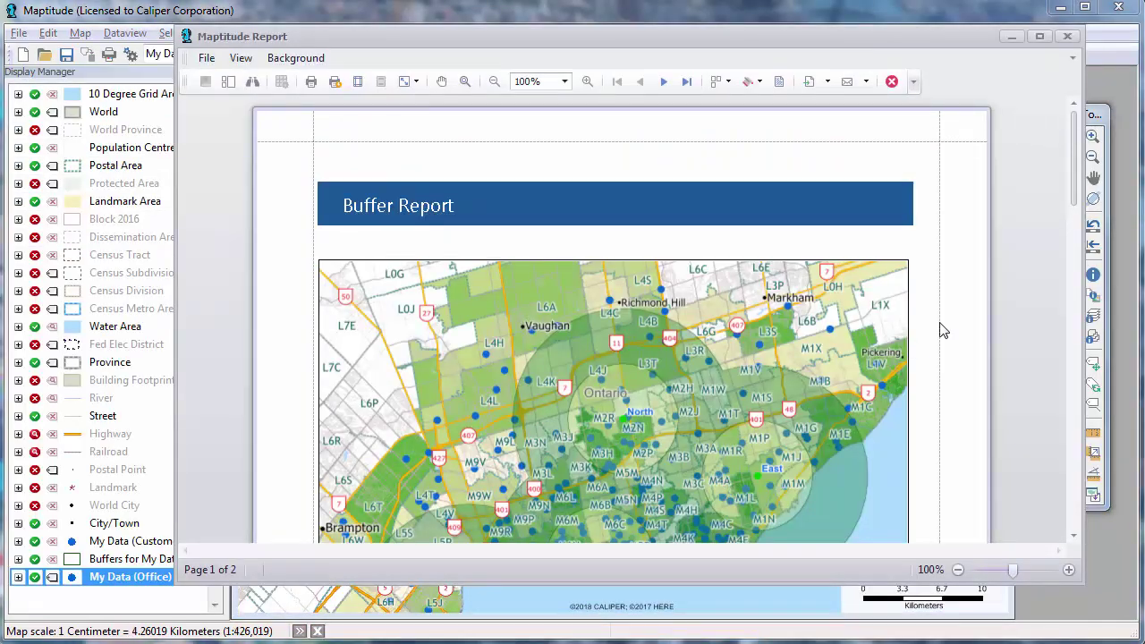
# Scroll through the Buffer Report's map and demographic table, then close the report.
pyautogui.moveTo(1076, 177); pyautogui.dragTo(1068, 404)
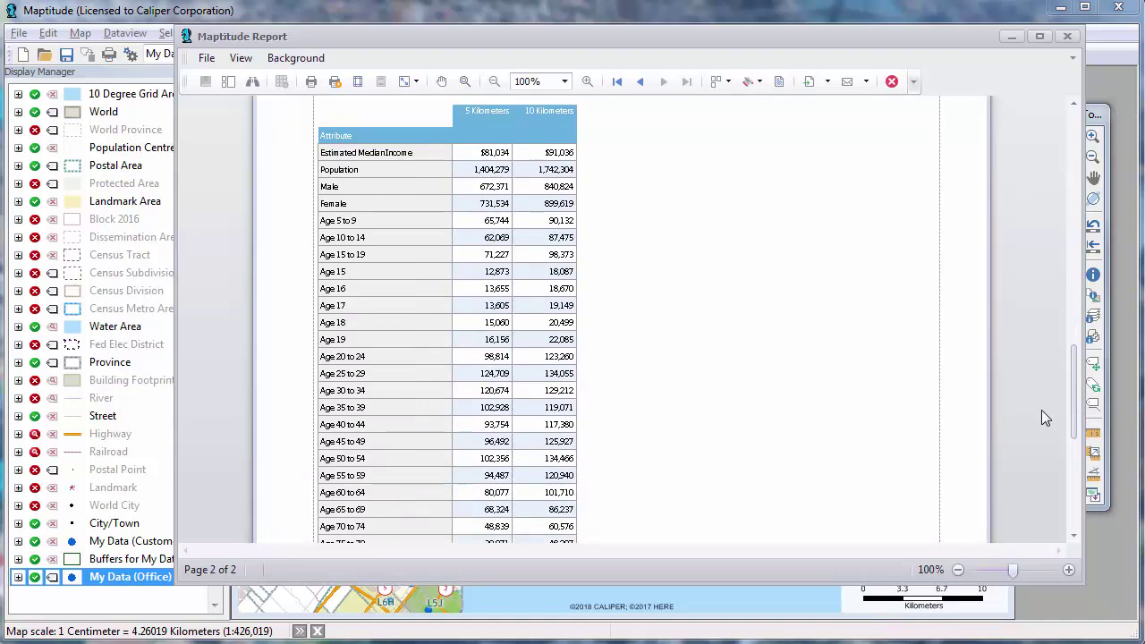
pyautogui.click(1066, 38)
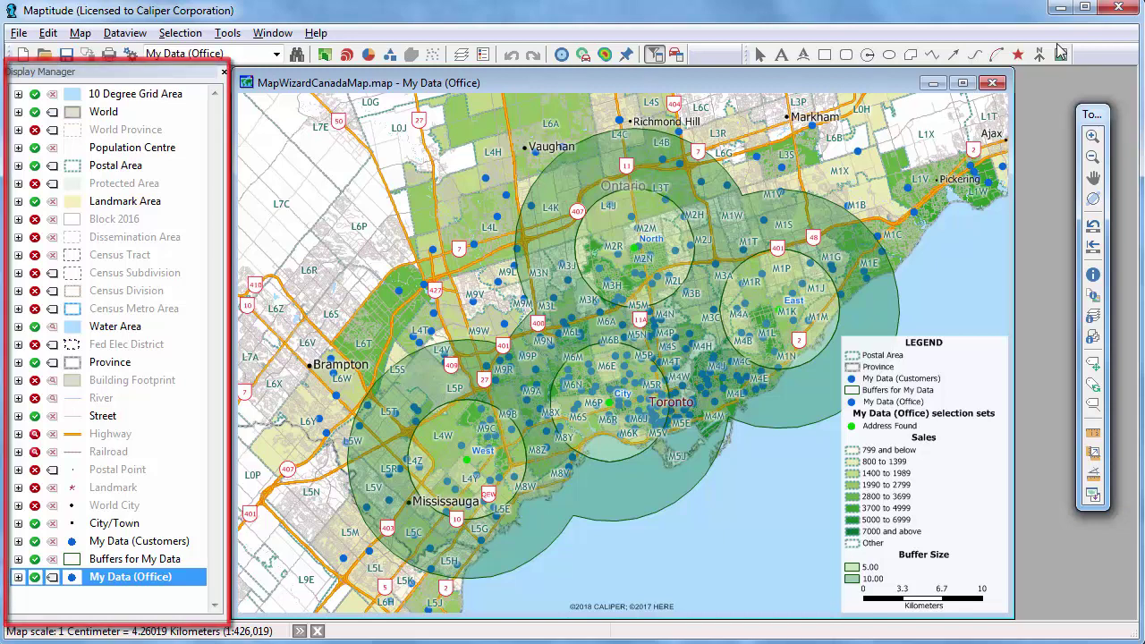
# Restyle the office points as dark red ringed-dot symbols at size 12.
pyautogui.click(71, 577)
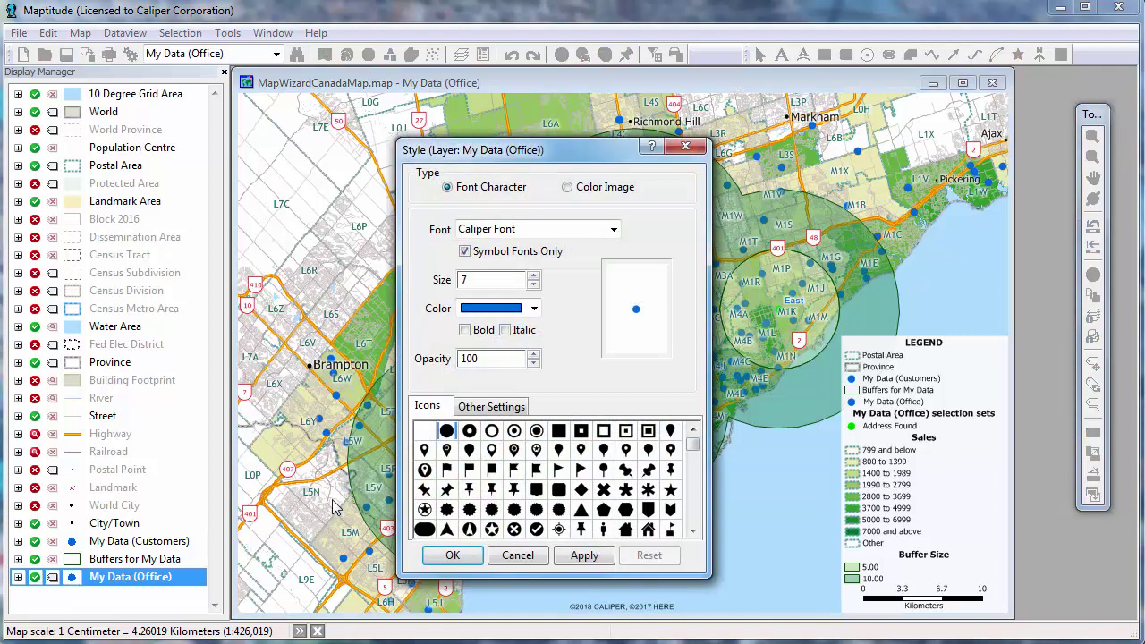
pyautogui.click(536, 432)
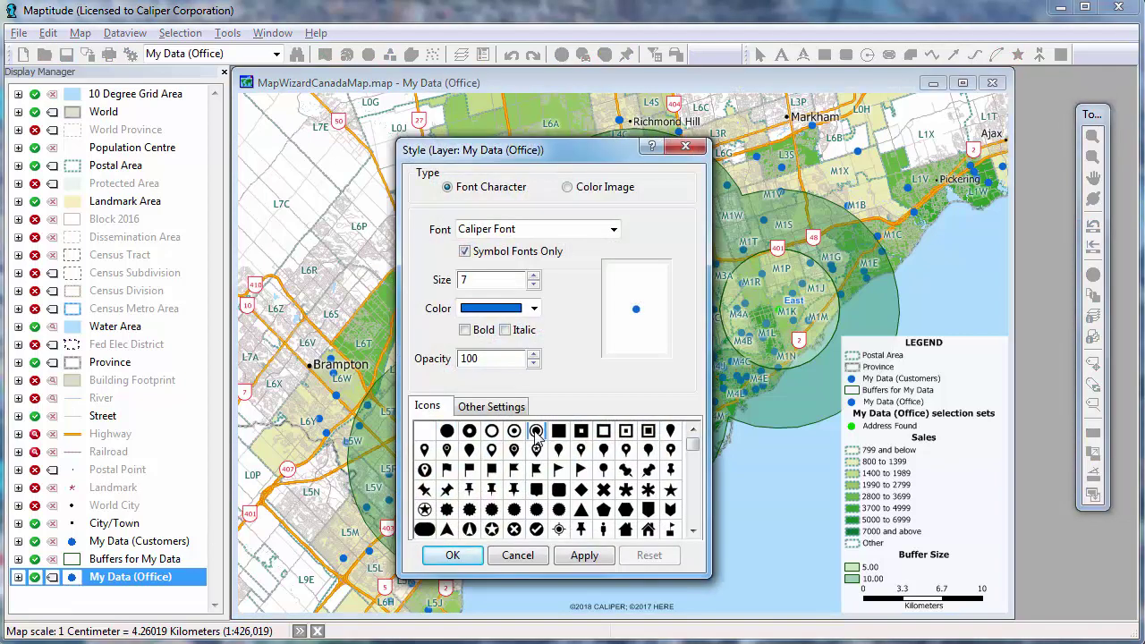
pyautogui.click(533, 308)
pyautogui.click(537, 348)
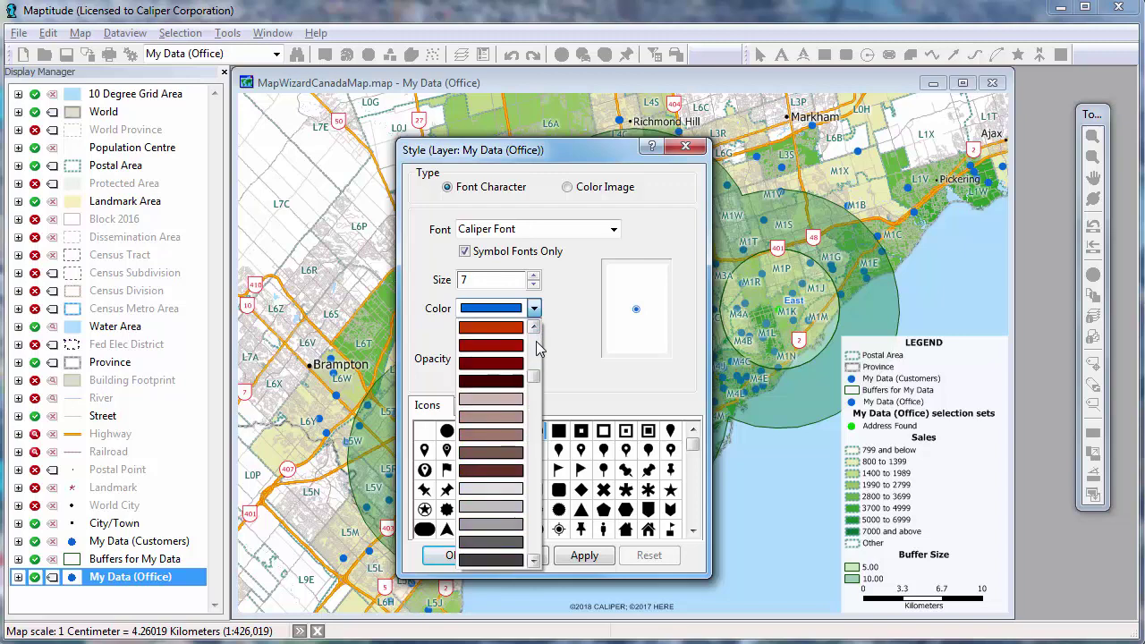
pyautogui.click(490, 353)
pyautogui.click(533, 277)
pyautogui.click(533, 277)
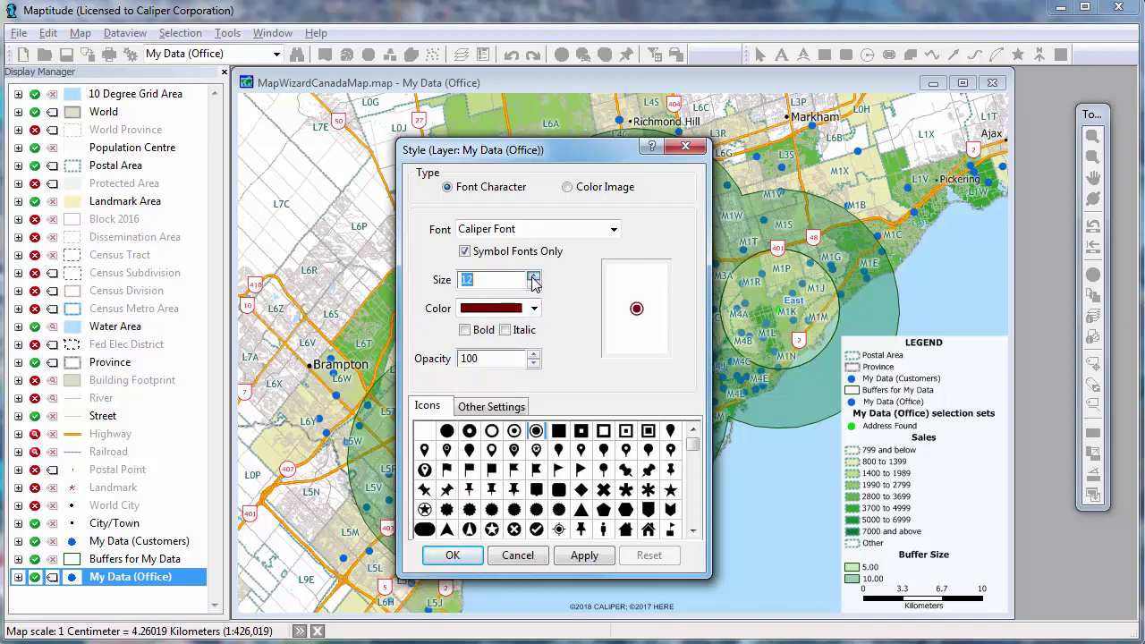
pyautogui.click(453, 555)
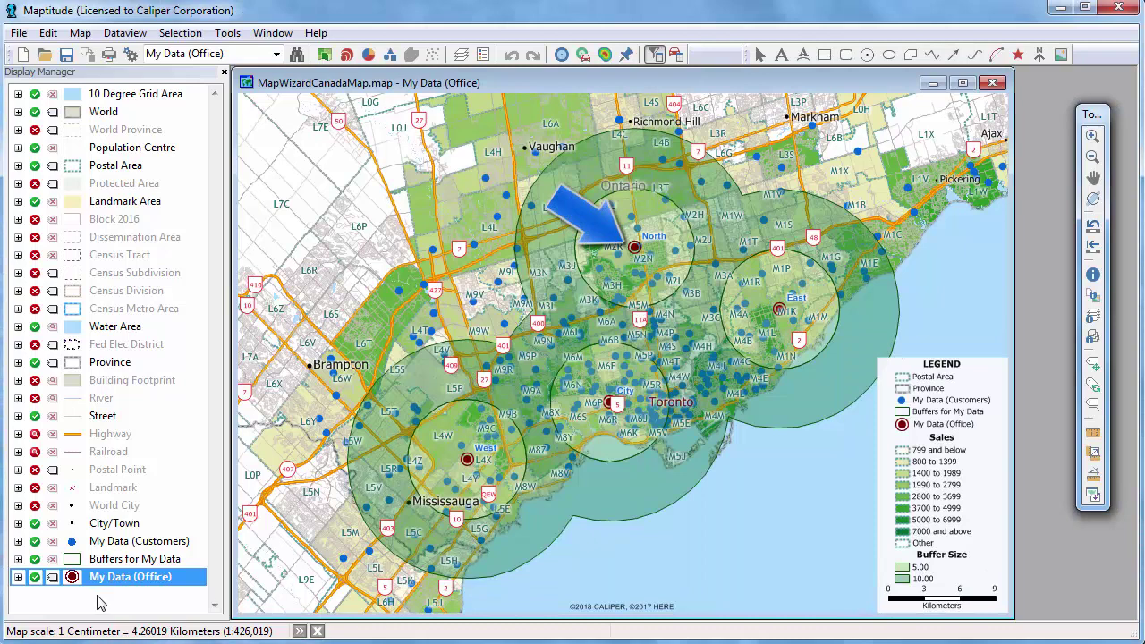
# Set the office name labels to size 14, maroon, without bold.
pyautogui.click(53, 577)
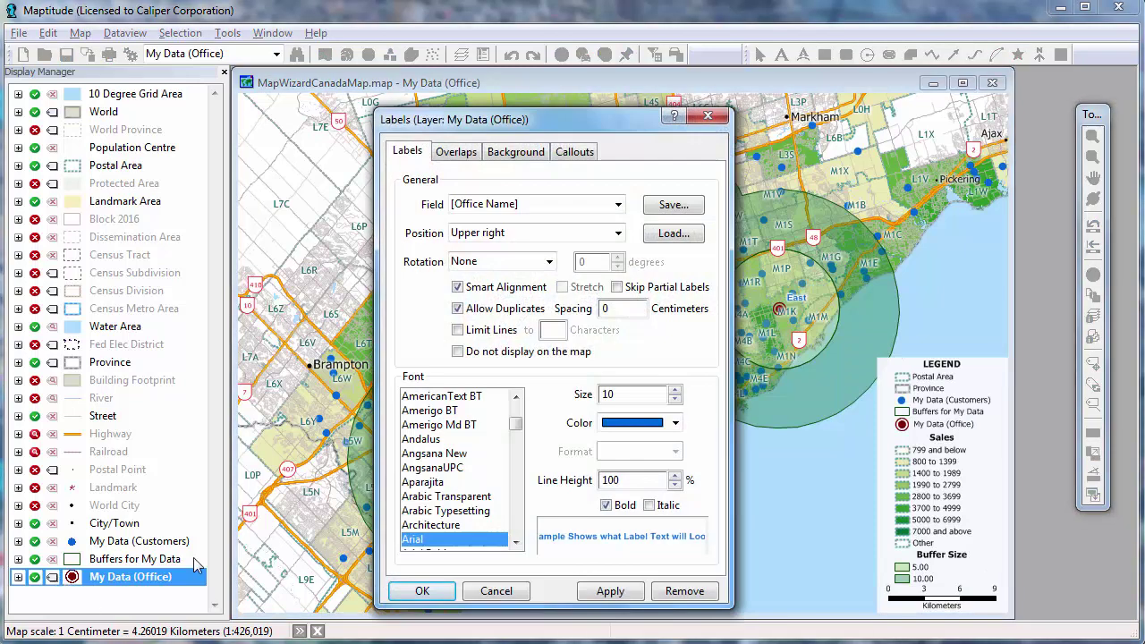
pyautogui.click(676, 391)
pyautogui.click(676, 391)
pyautogui.click(675, 423)
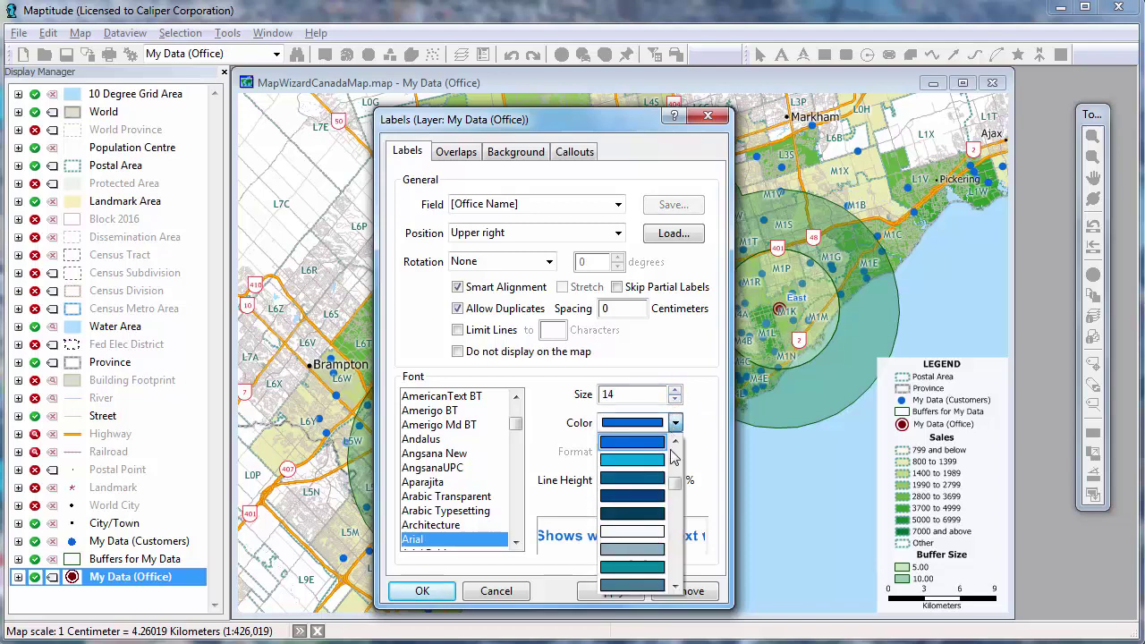
pyautogui.scroll(-3, 677, 481)
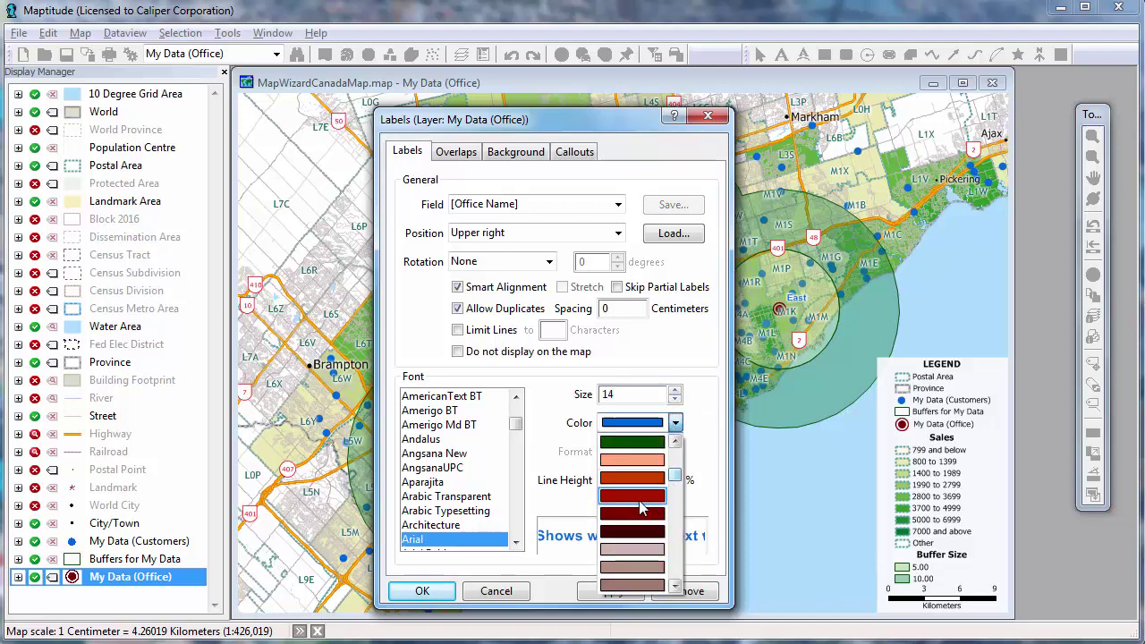
pyautogui.click(613, 514)
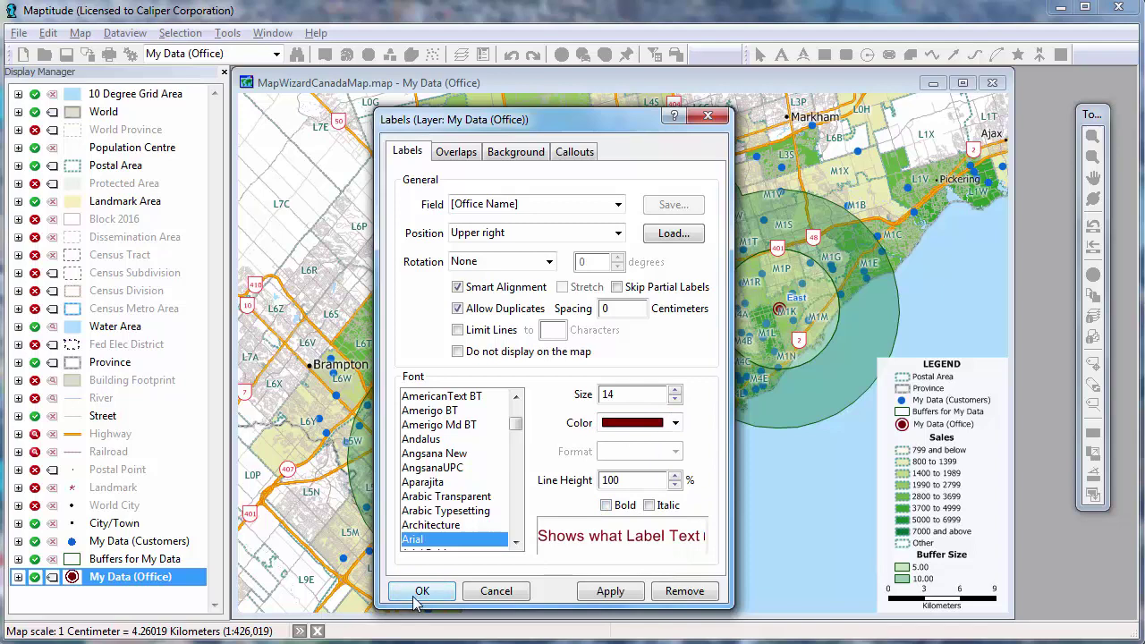
pyautogui.click(418, 590)
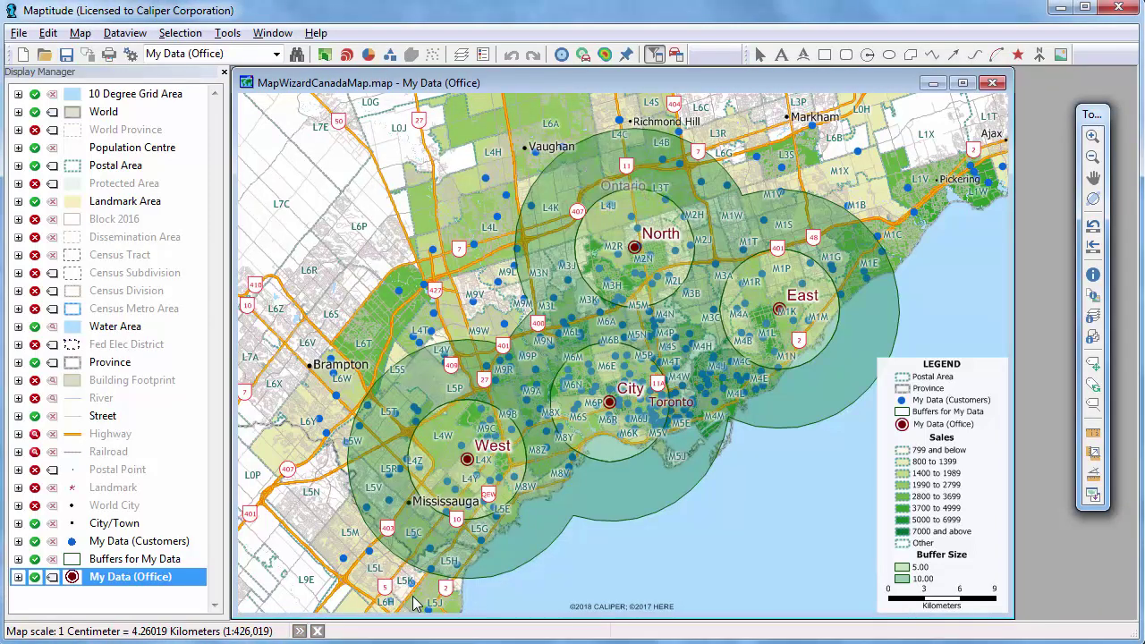
# Fill the 10.00 band of the Buffer Size theme yellow.
pyautogui.click(18, 559)
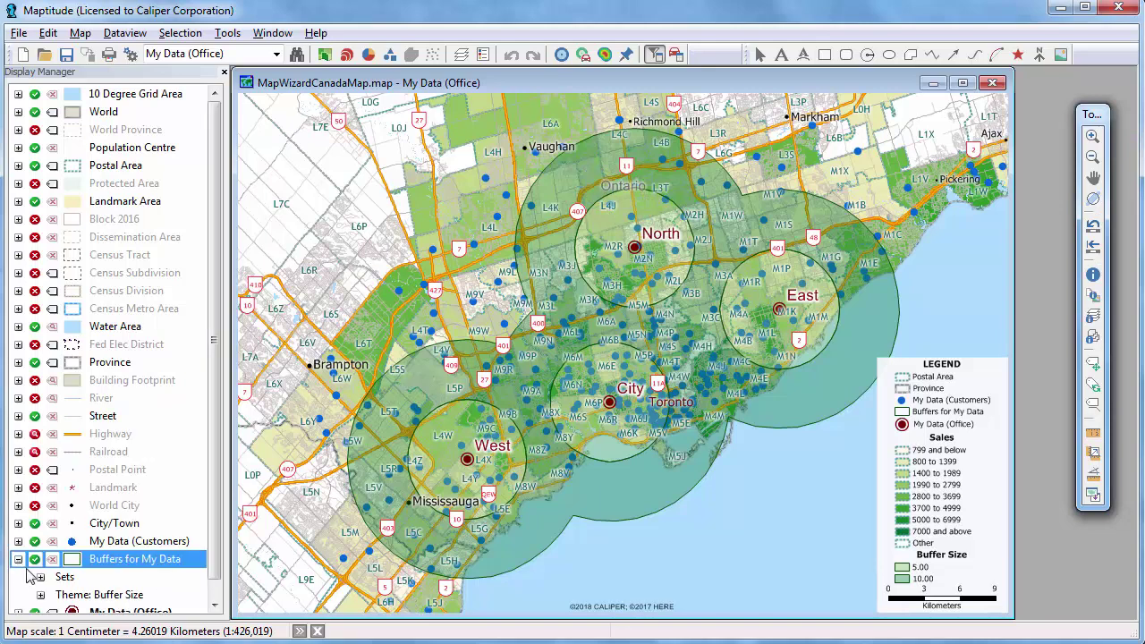
pyautogui.click(39, 596)
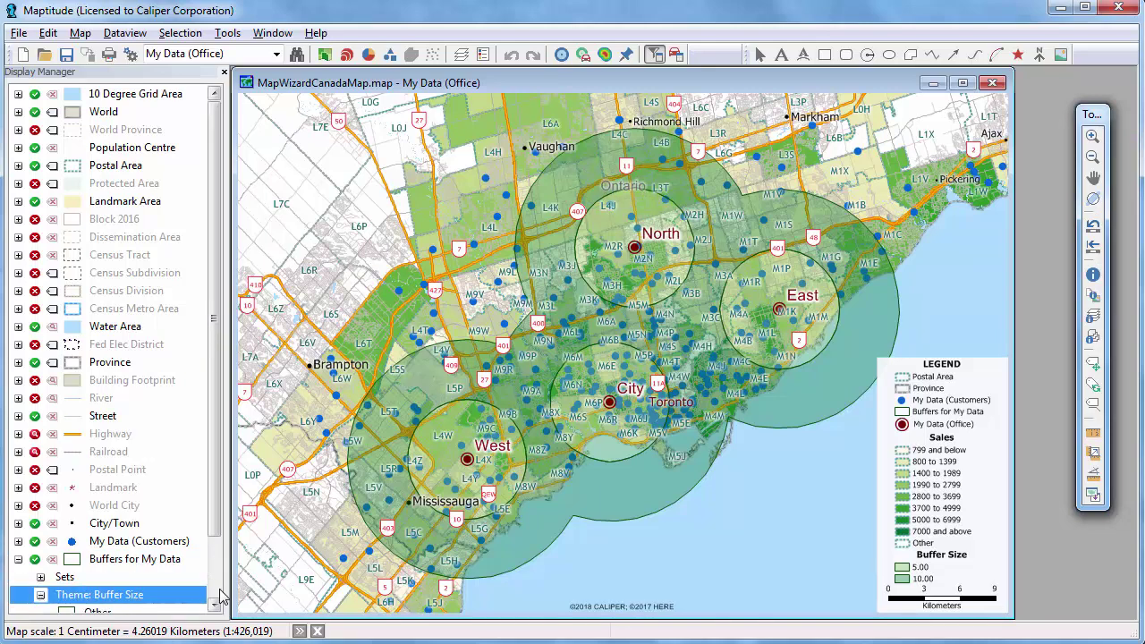
pyautogui.click(216, 592)
pyautogui.doubleClick(71, 577)
pyautogui.click(537, 372)
pyautogui.moveTo(583, 483); pyautogui.dragTo(583, 417)
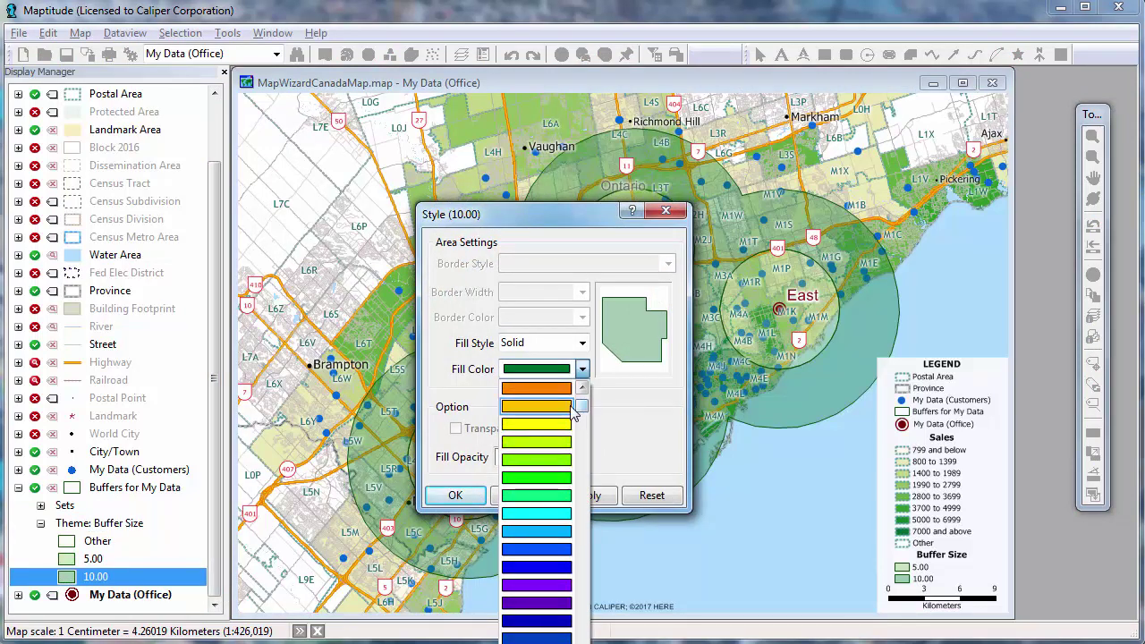
pyautogui.click(565, 413)
pyautogui.click(455, 494)
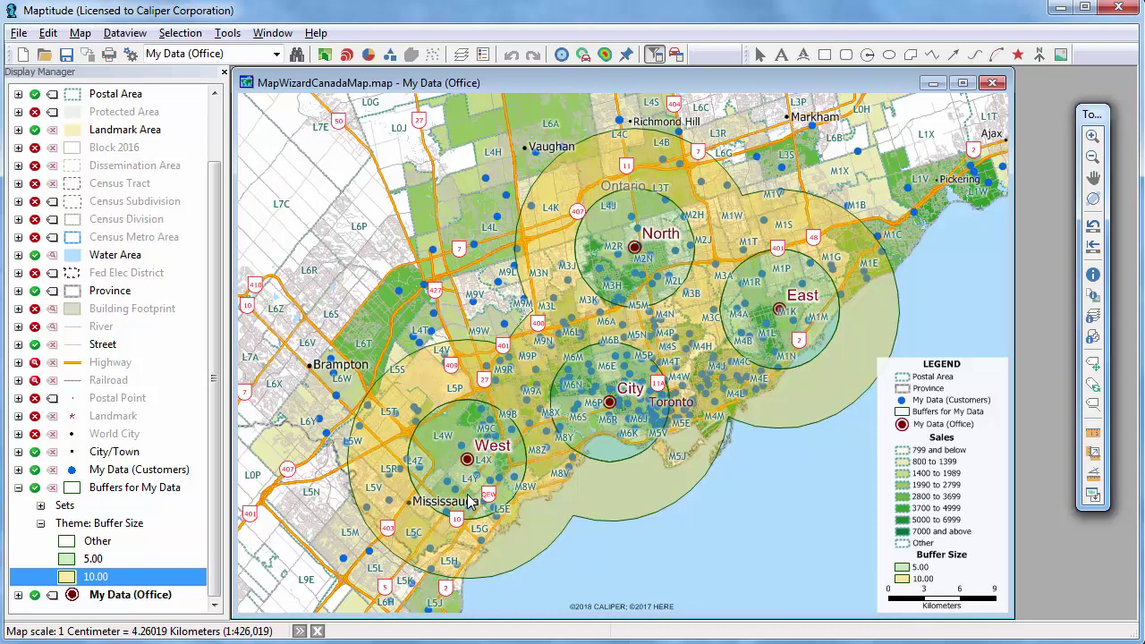
# Hide the Buffers and Postal Area layers from the map.
pyautogui.click(34, 488)
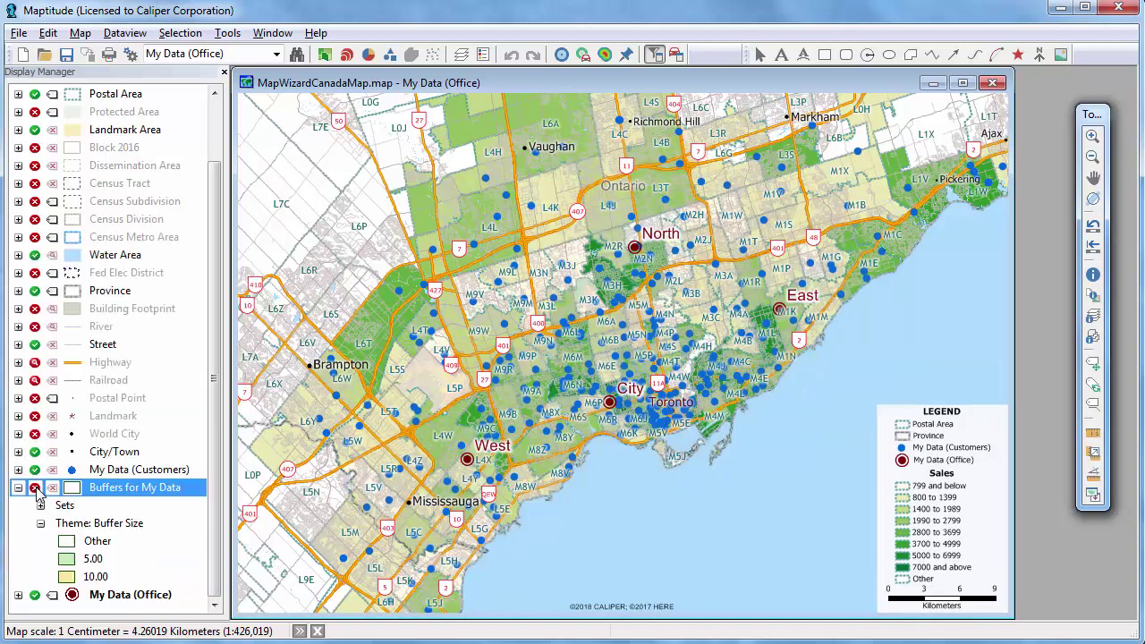
pyautogui.click(34, 96)
pyautogui.click(34, 95)
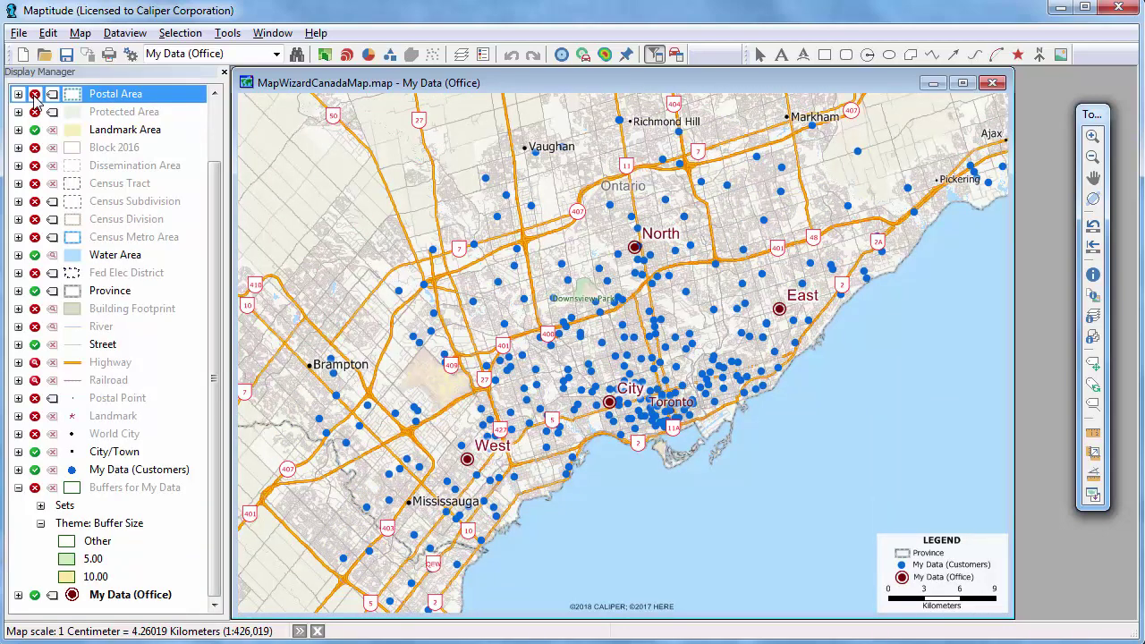
# Set up 3 drive-time rings of 10 minutes around the office locations.
pyautogui.click(582, 55)
pyautogui.moveTo(593, 278); pyautogui.dragTo(981, 148)
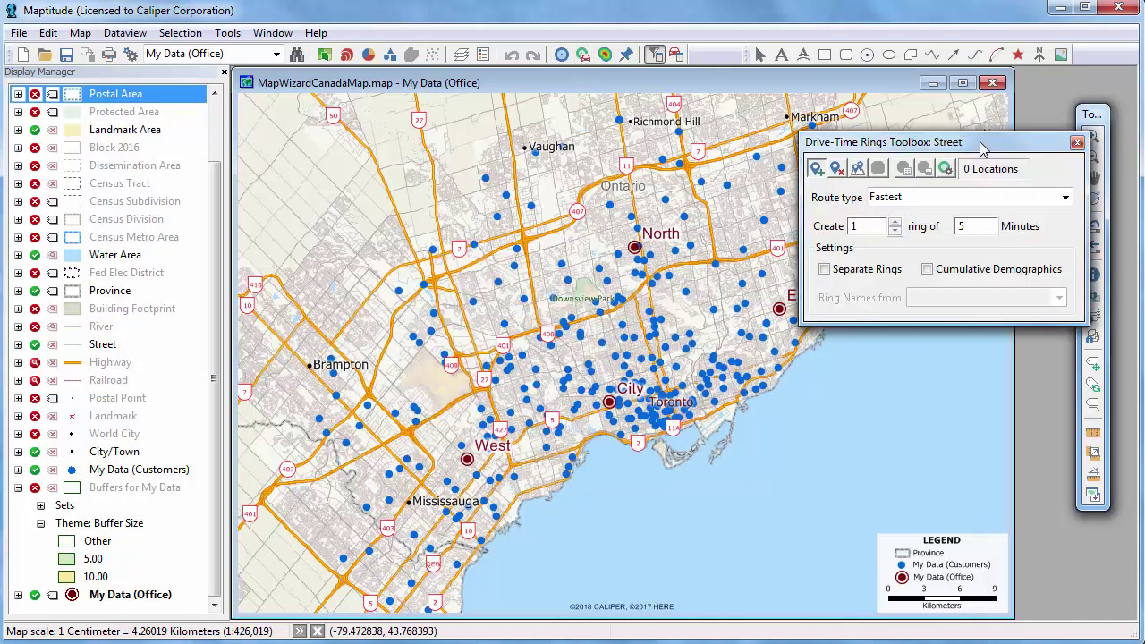
pyautogui.click(858, 170)
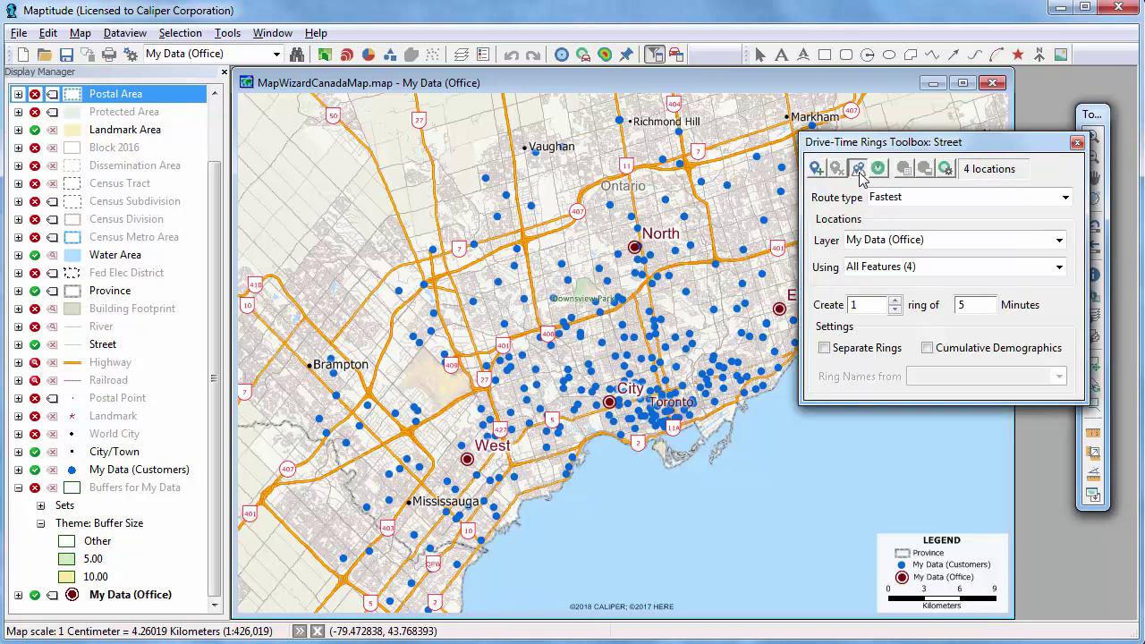
pyautogui.doubleClick(855, 305)
pyautogui.press('Tab')
pyautogui.write('10')
pyautogui.click(944, 168)
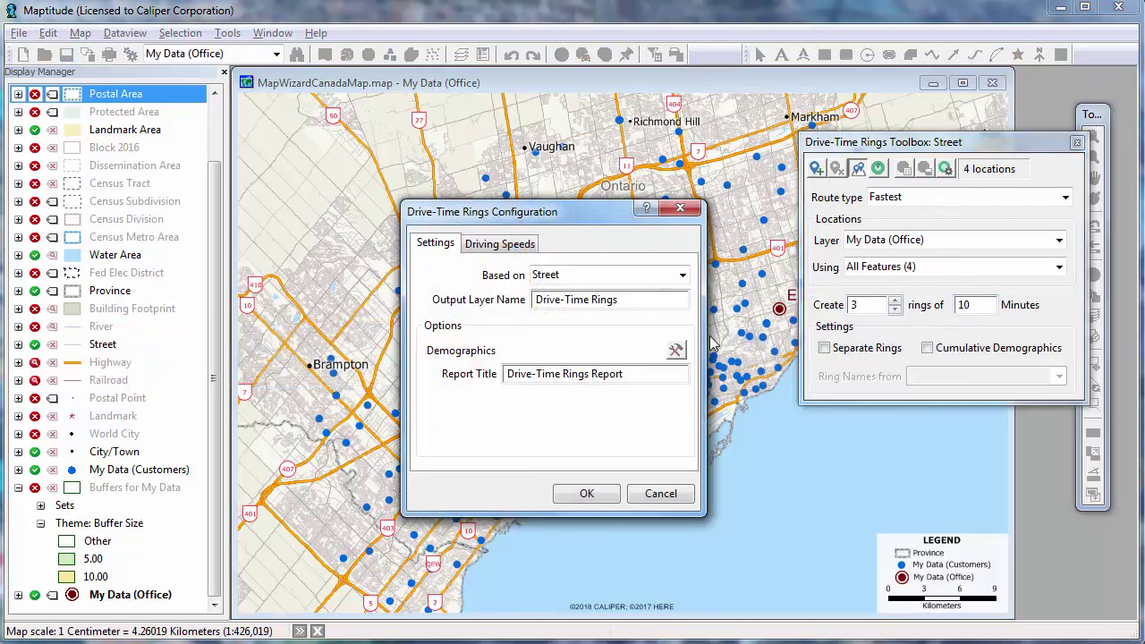
# Count customers and sum their Sales in each ring, then build the rings.
pyautogui.click(676, 352)
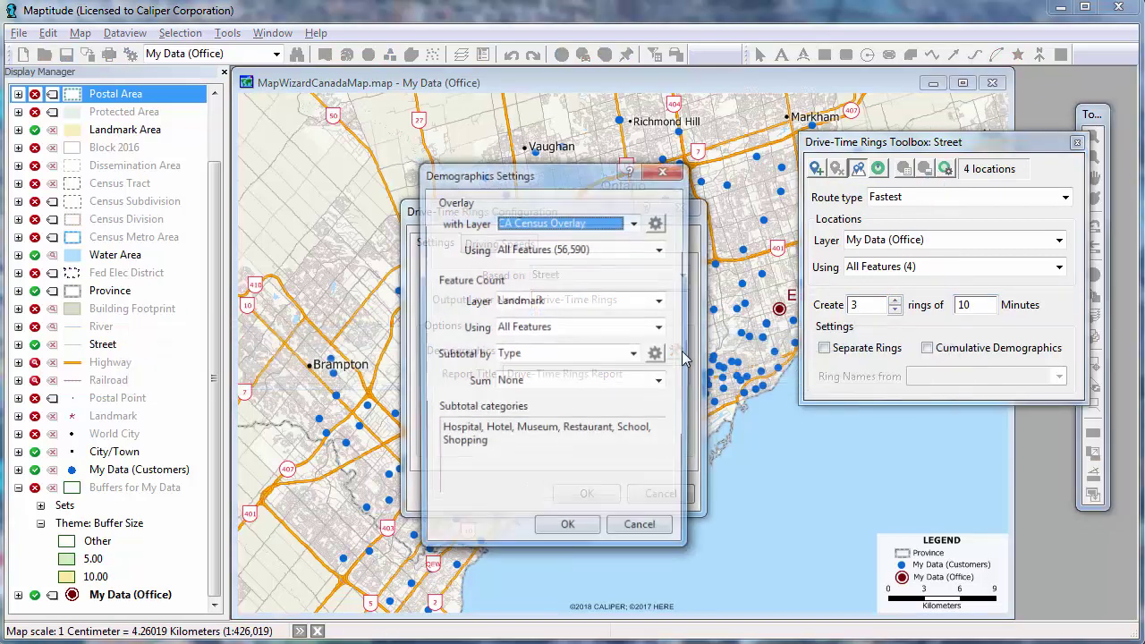
pyautogui.click(660, 304)
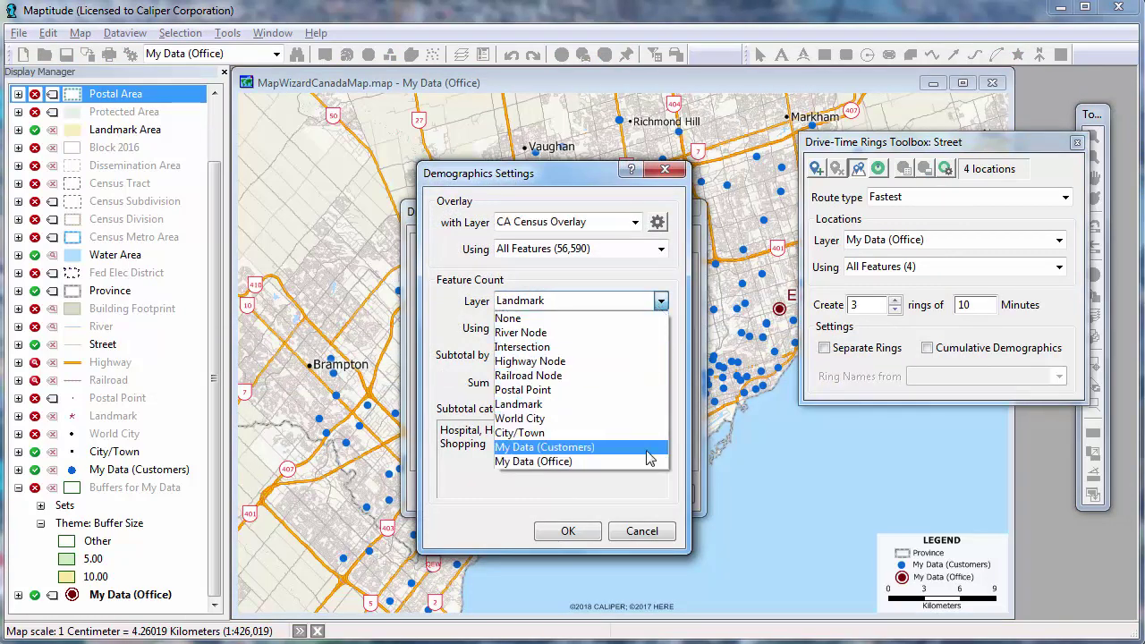
pyautogui.click(648, 447)
pyautogui.click(660, 381)
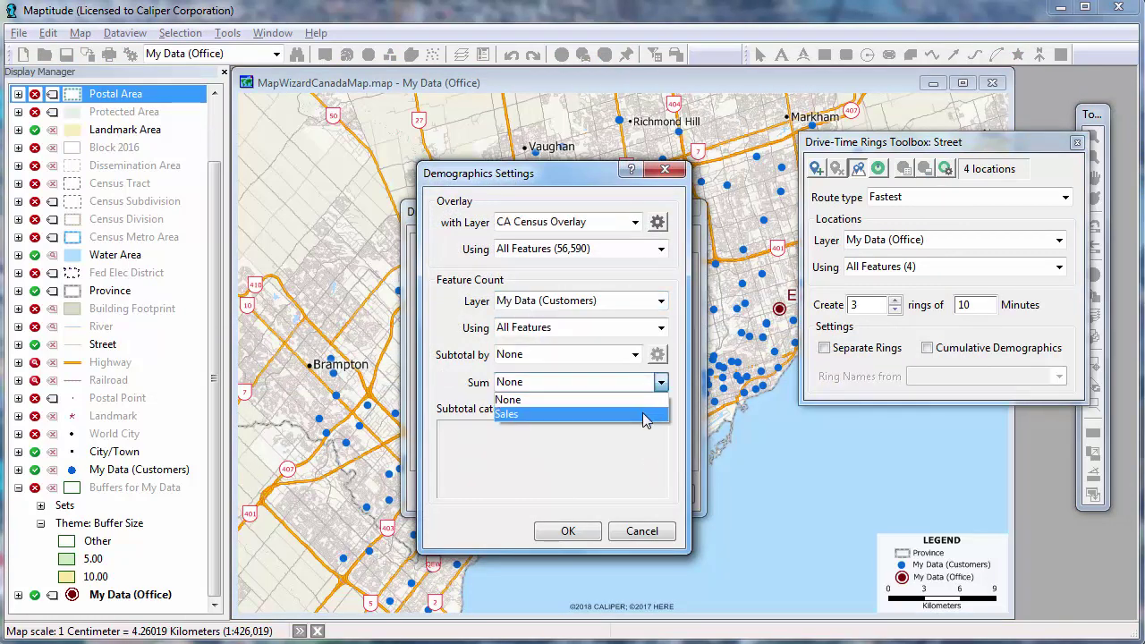
pyautogui.click(643, 415)
pyautogui.click(572, 531)
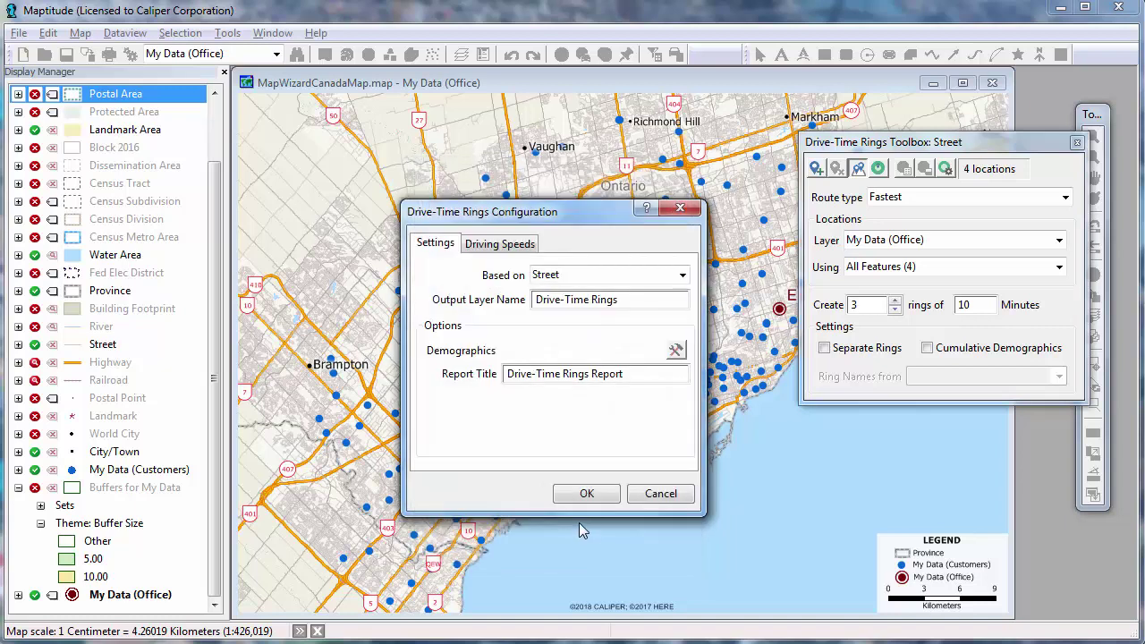
pyautogui.click(585, 494)
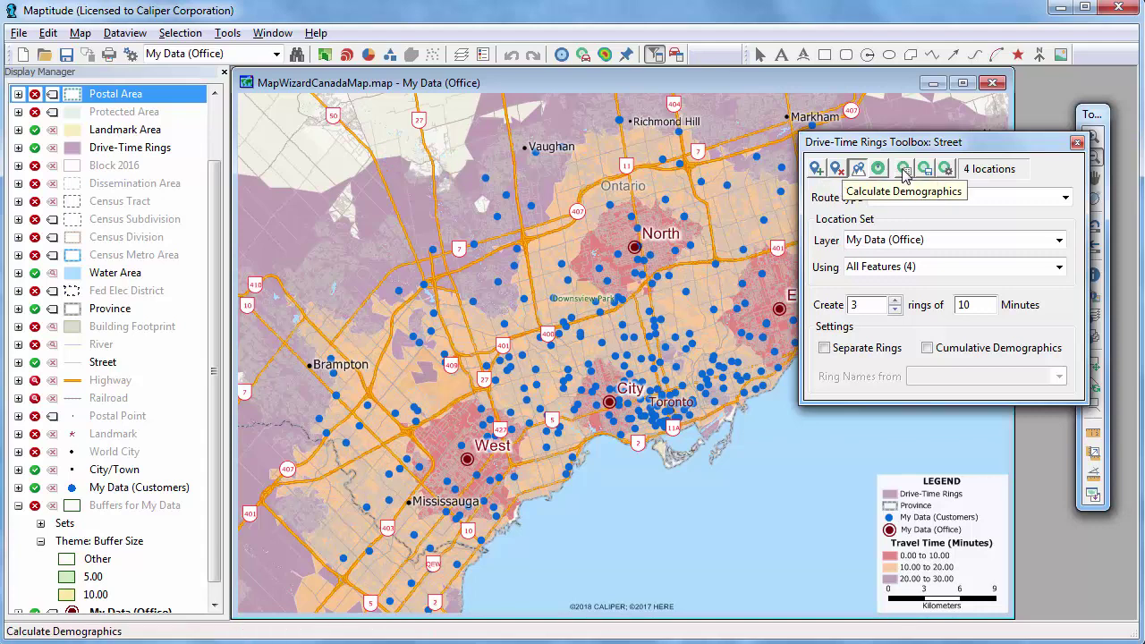
# Calculate demographics for the drive-time rings and scroll through the resulting report.
pyautogui.click(903, 169)
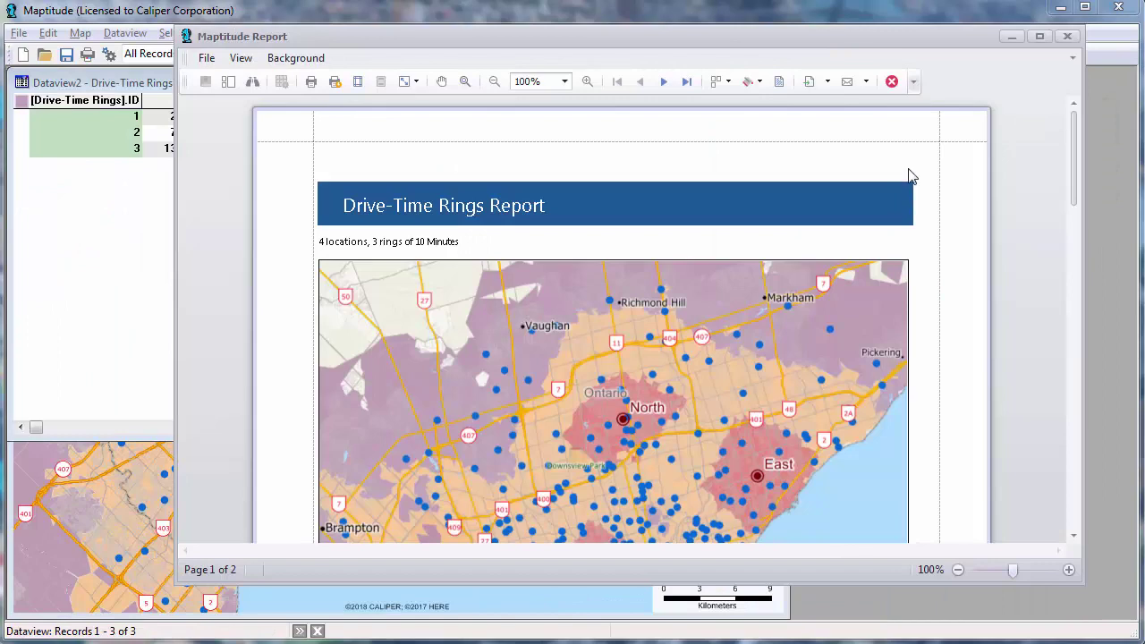
pyautogui.moveTo(1074, 164); pyautogui.dragTo(1069, 451)
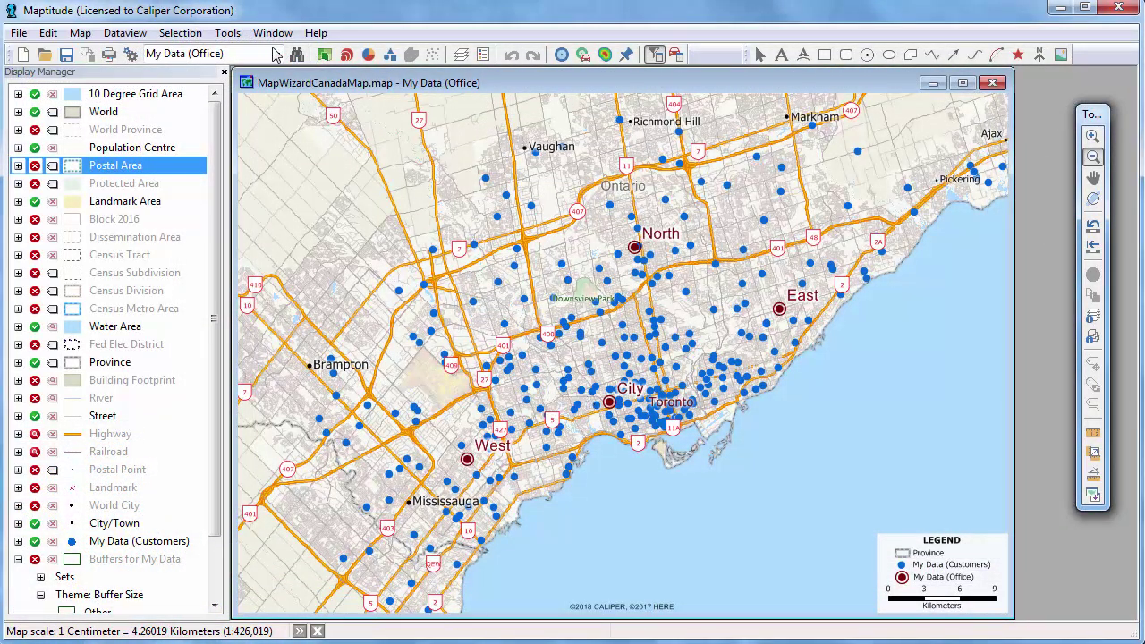
# Generate travel-time and distance tables from the Customers layer to the offices, then close Excel.
pyautogui.click(227, 33)
pyautogui.moveTo(268, 74)
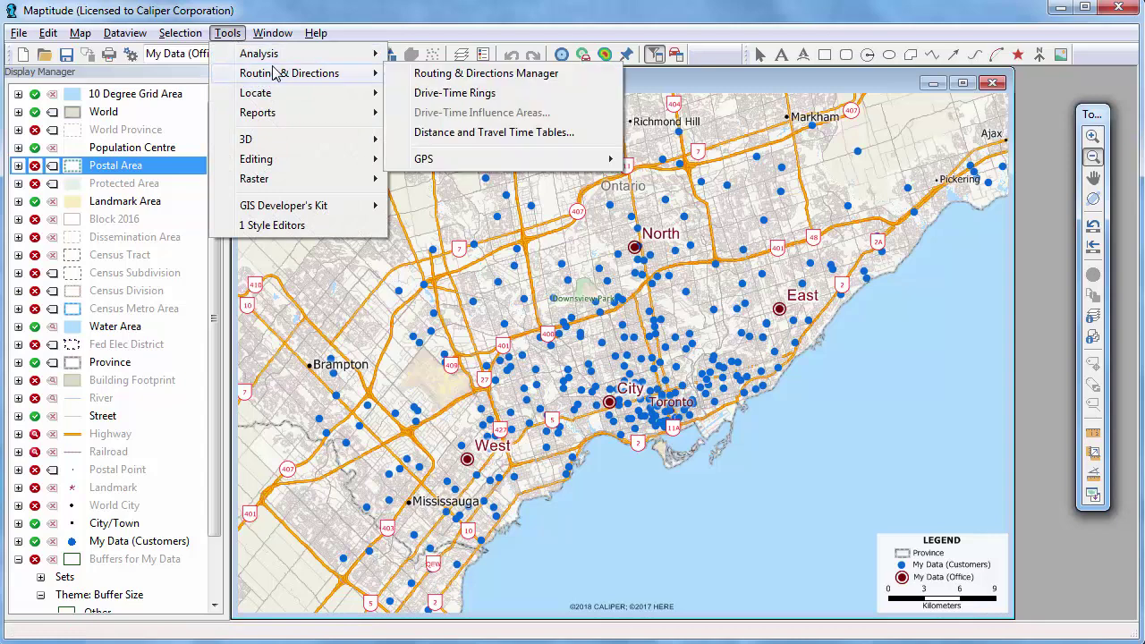
pyautogui.click(456, 132)
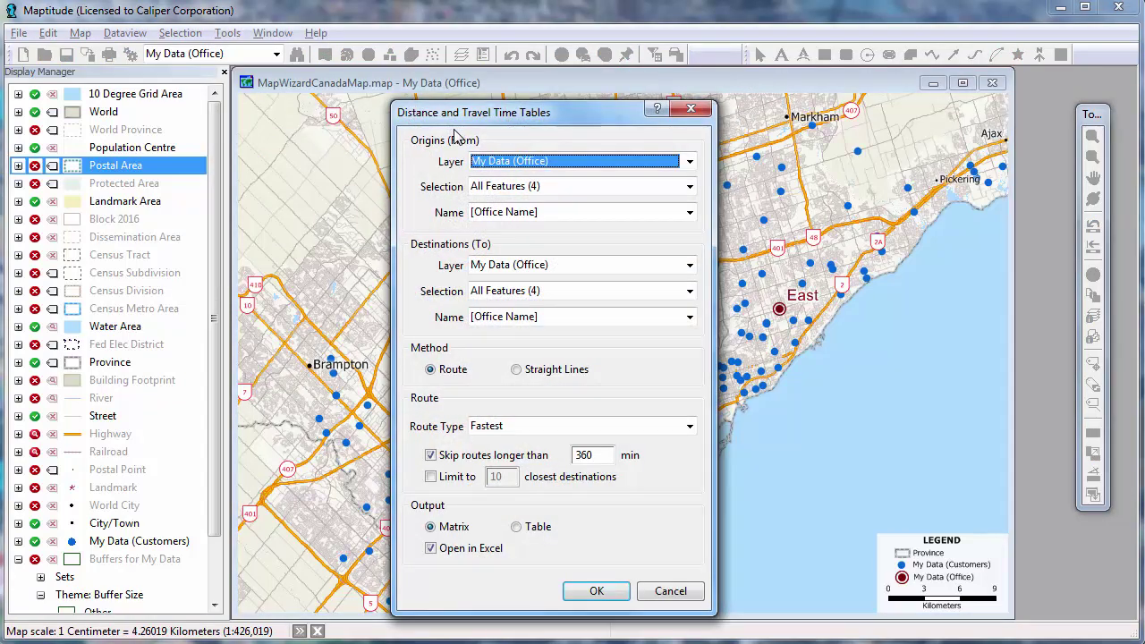
pyautogui.click(510, 164)
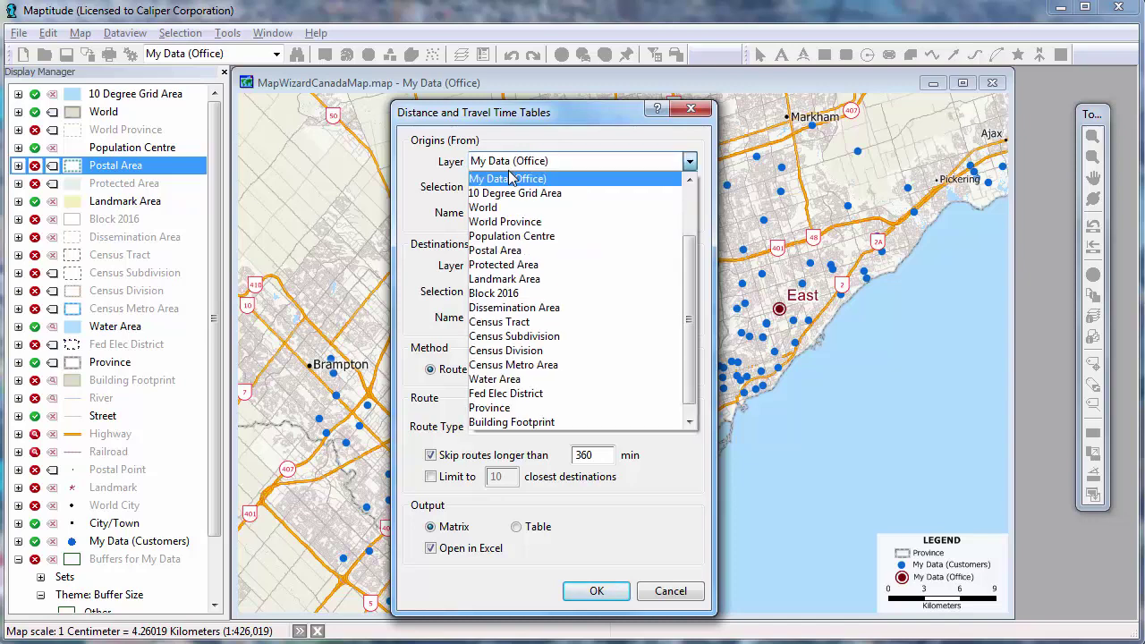
pyautogui.scroll(1, 510, 178)
pyautogui.click(511, 207)
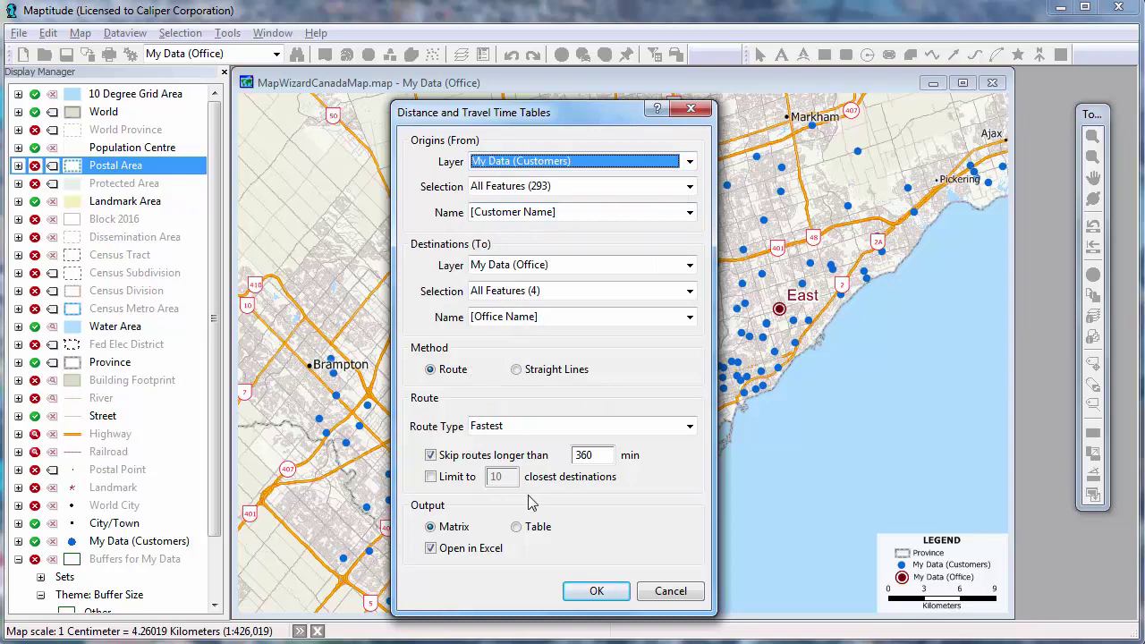
pyautogui.click(593, 594)
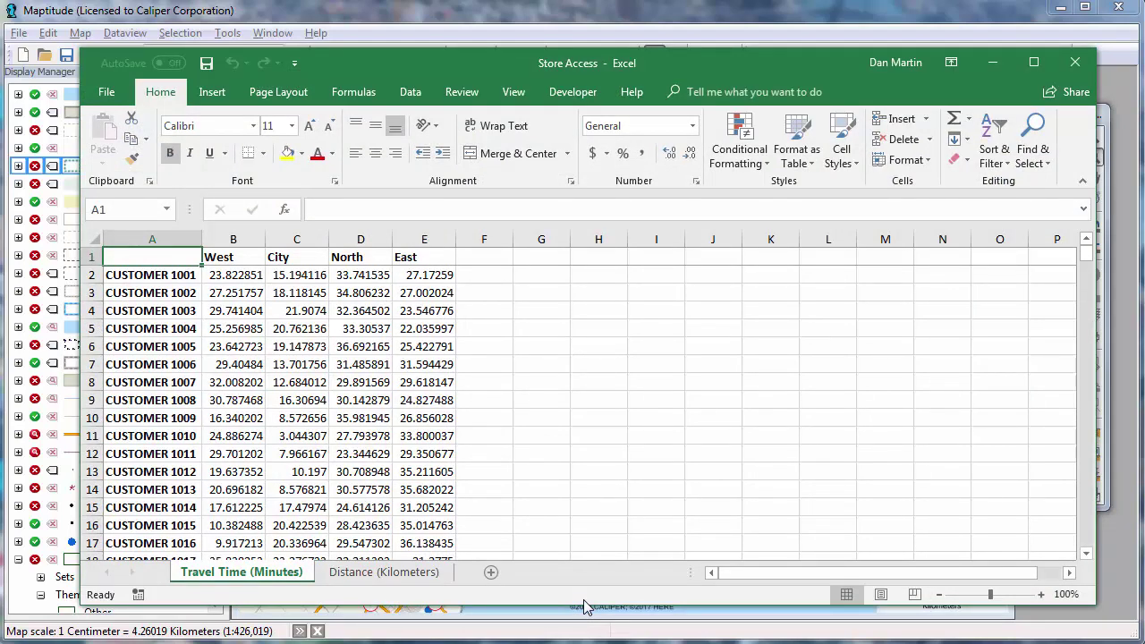
pyautogui.click(1076, 63)
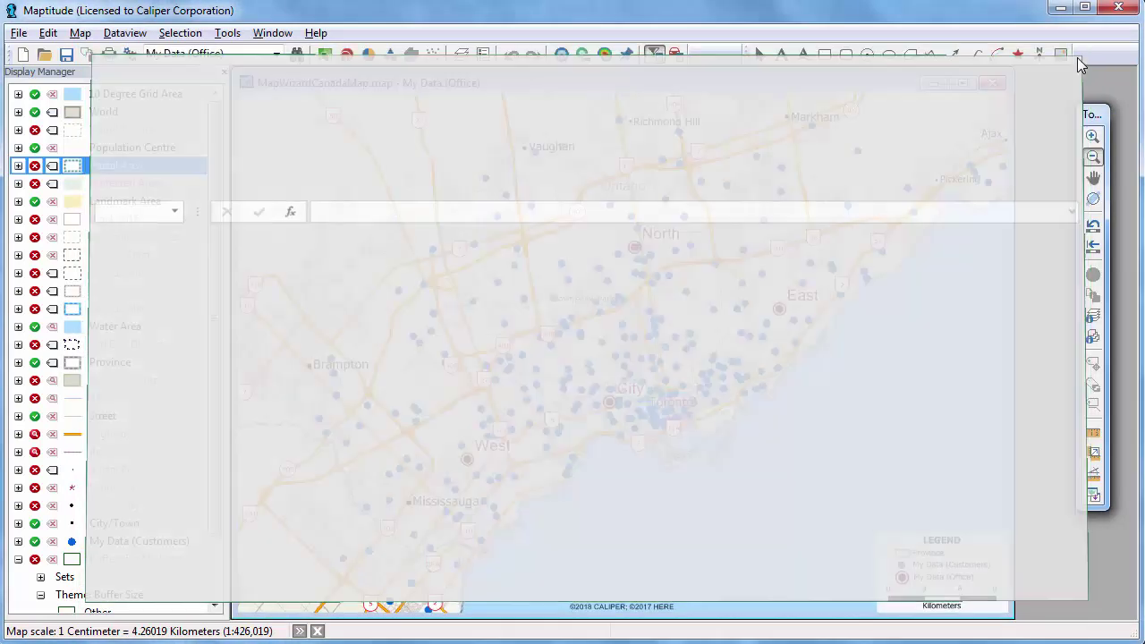
# Optimize the City–East–North–West route, zoom to central Toronto, and expand the 1 City stop's directions.
pyautogui.click(675, 55)
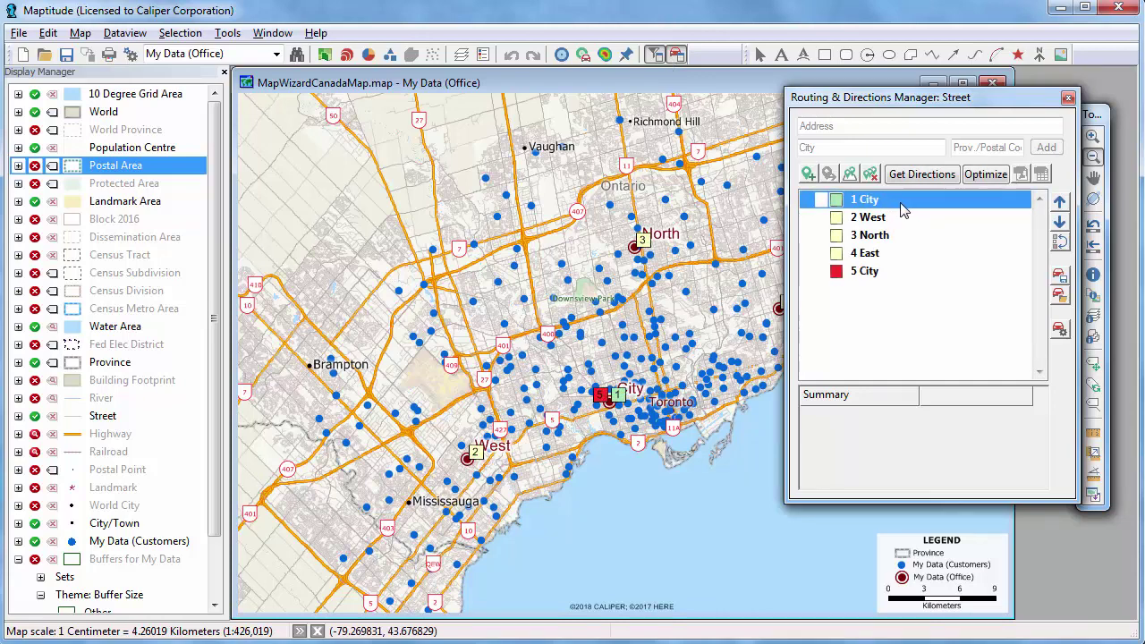
pyautogui.click(985, 175)
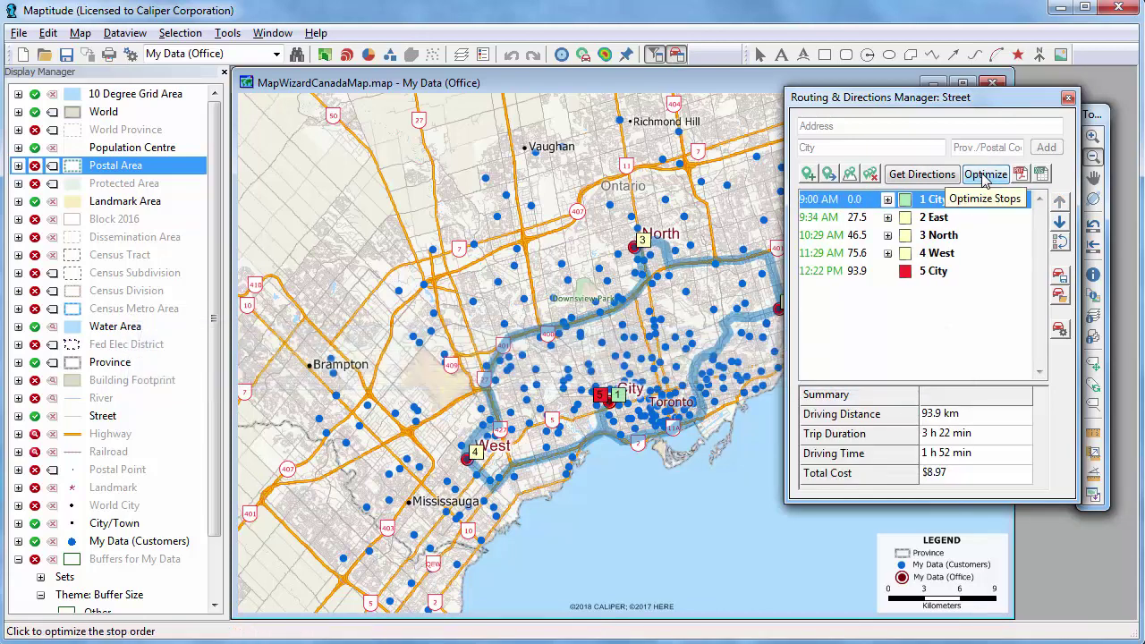
pyautogui.click(1092, 135)
pyautogui.moveTo(449, 236); pyautogui.dragTo(837, 519)
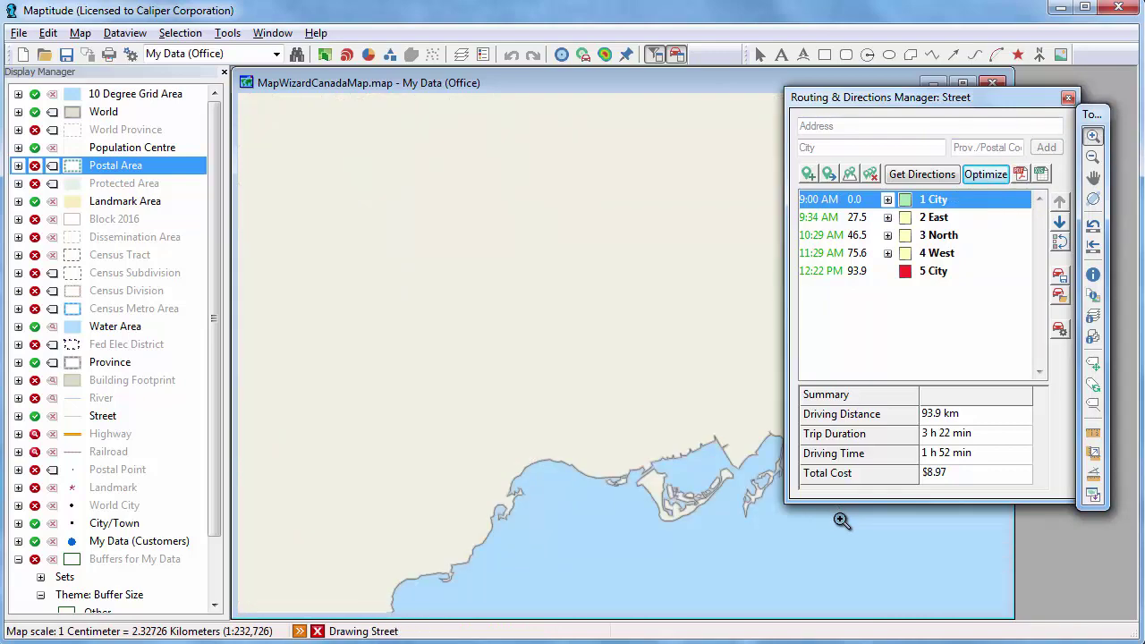
pyautogui.click(887, 201)
pyautogui.click(887, 200)
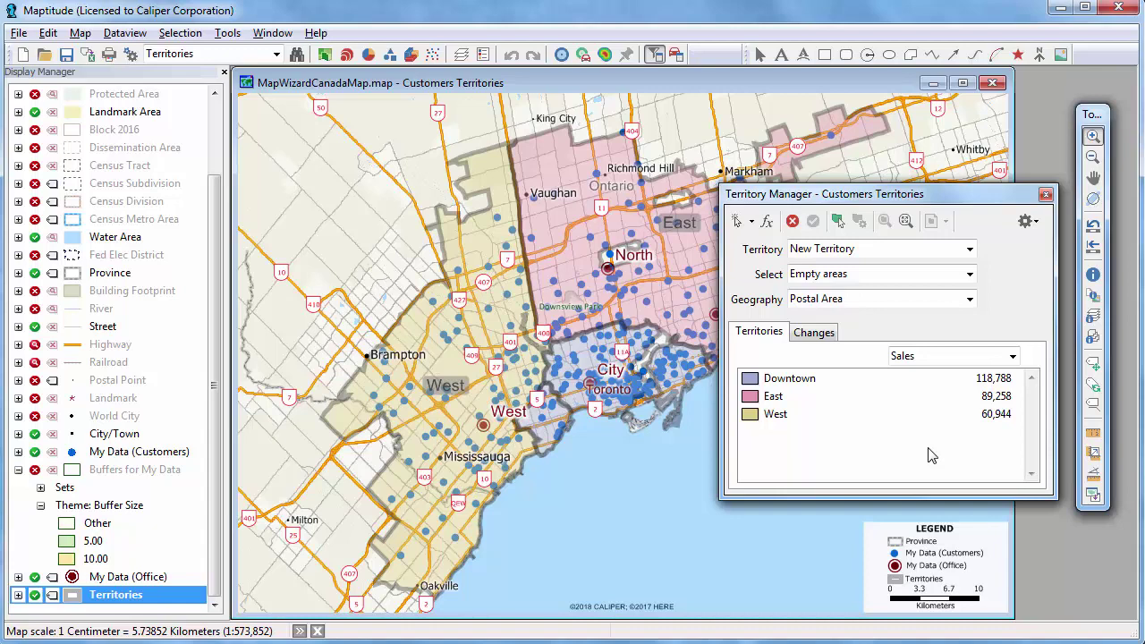
# Edit the West territory using Any area selection with overlapping territories prevented.
pyautogui.click(879, 252)
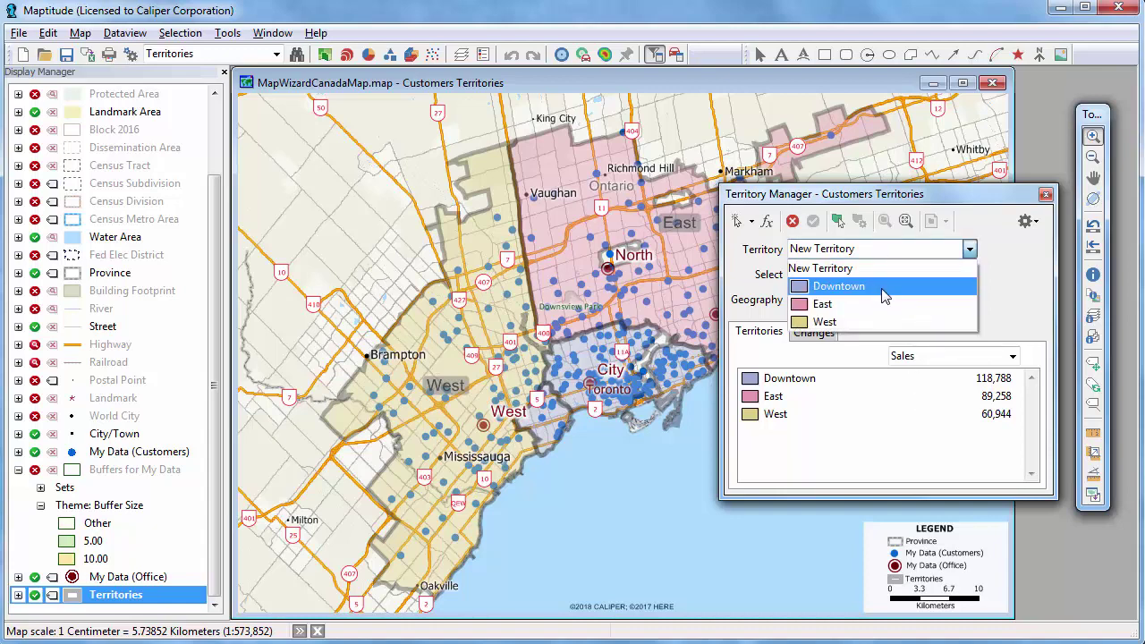
pyautogui.click(883, 322)
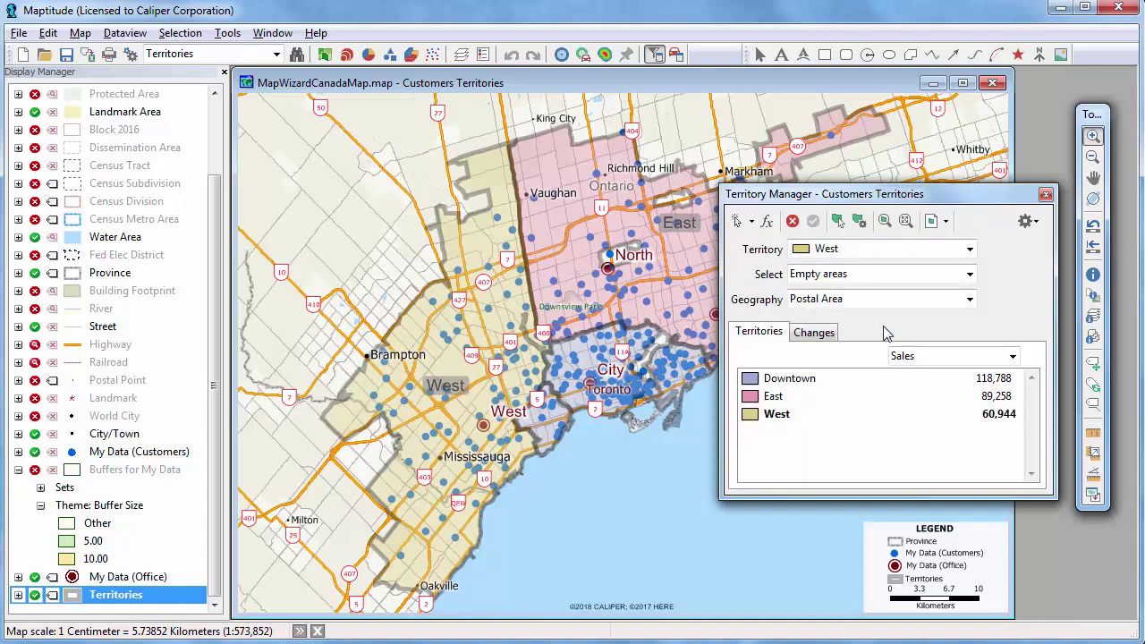
pyautogui.click(872, 277)
pyautogui.click(867, 304)
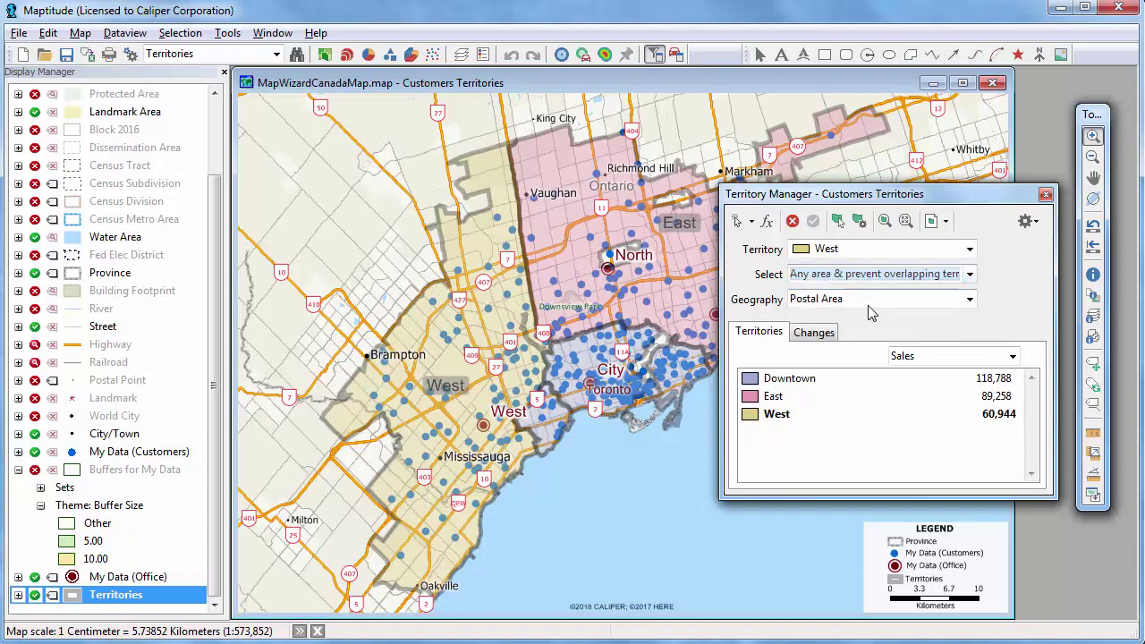
pyautogui.click(813, 333)
# Add the waterfront postal areas to West and apply, giving West sales 88,391.
pyautogui.click(736, 221)
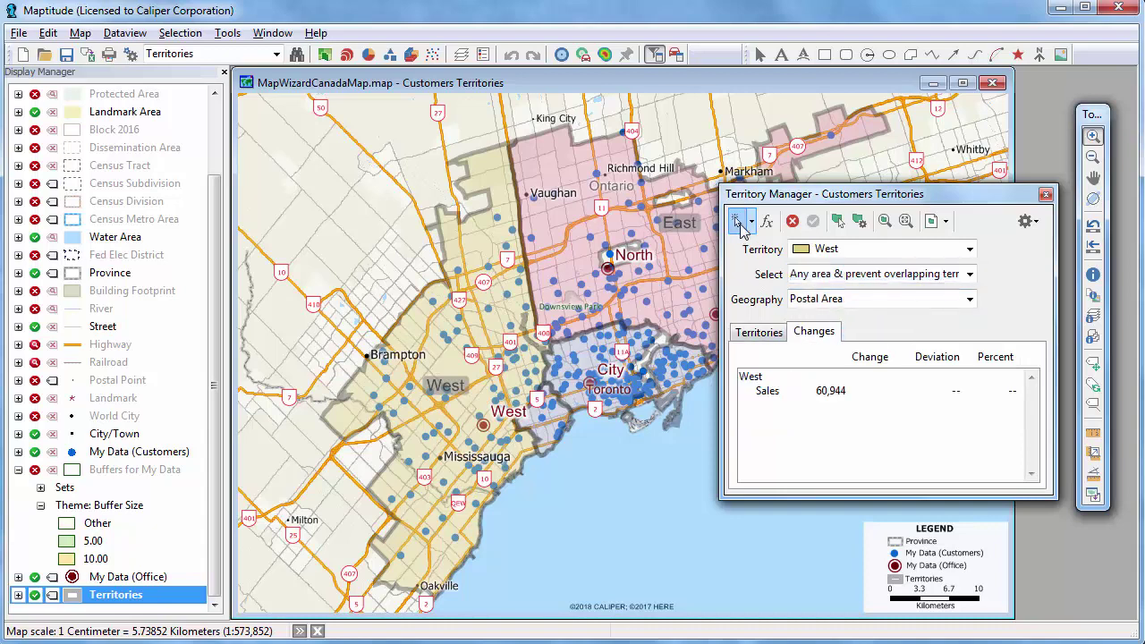
pyautogui.moveTo(528, 429)
pyautogui.mouseDown()
pyautogui.moveTo(565, 415)
pyautogui.moveTo(565, 383)
pyautogui.moveTo(549, 390)
pyautogui.moveTo(565, 350)
pyautogui.mouseUp()
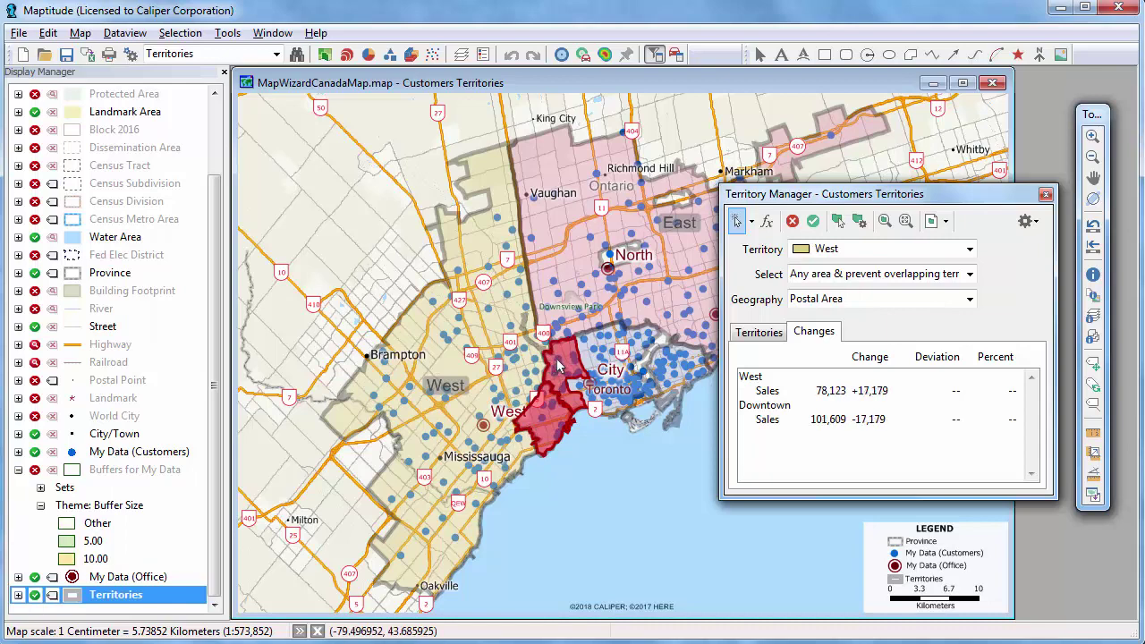
pyautogui.moveTo(592, 404); pyautogui.dragTo(602, 406)
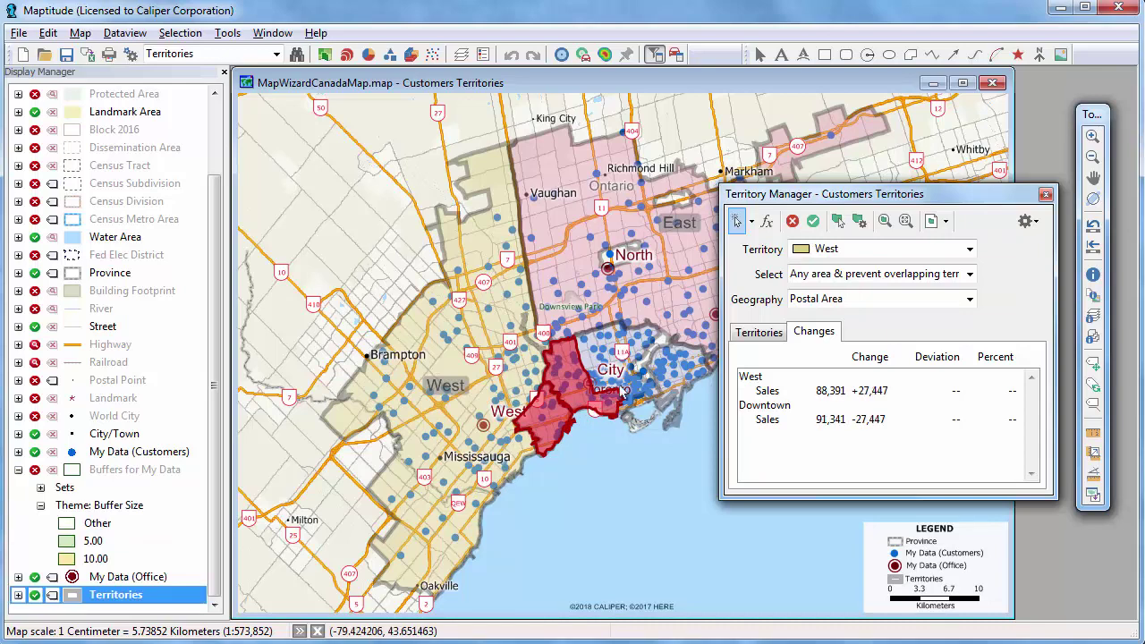
pyautogui.click(812, 221)
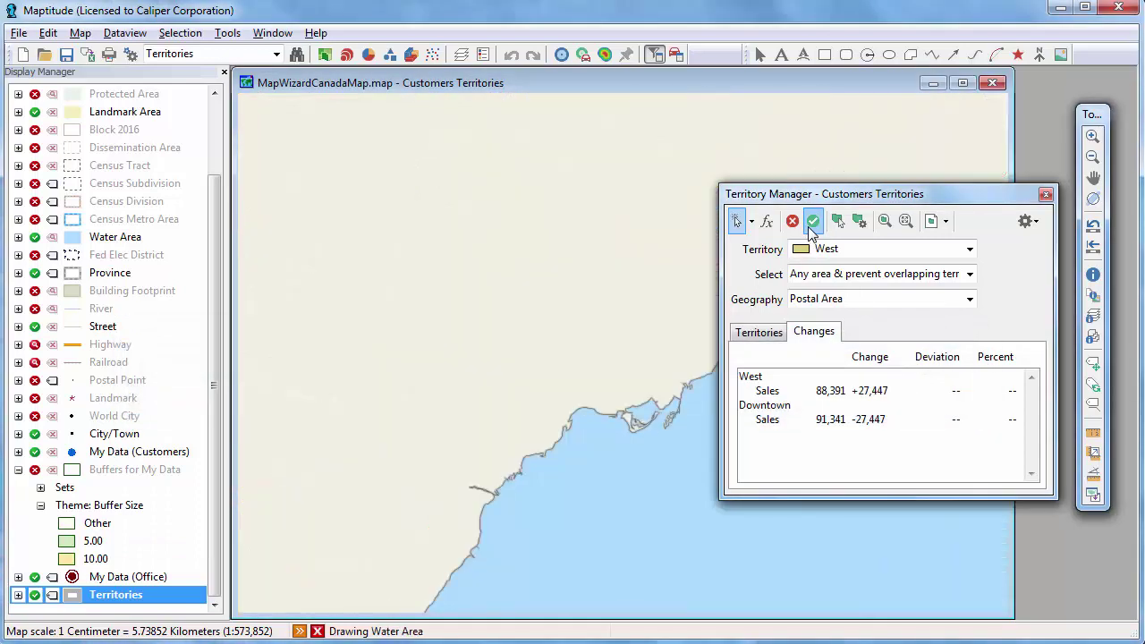
pyautogui.click(761, 333)
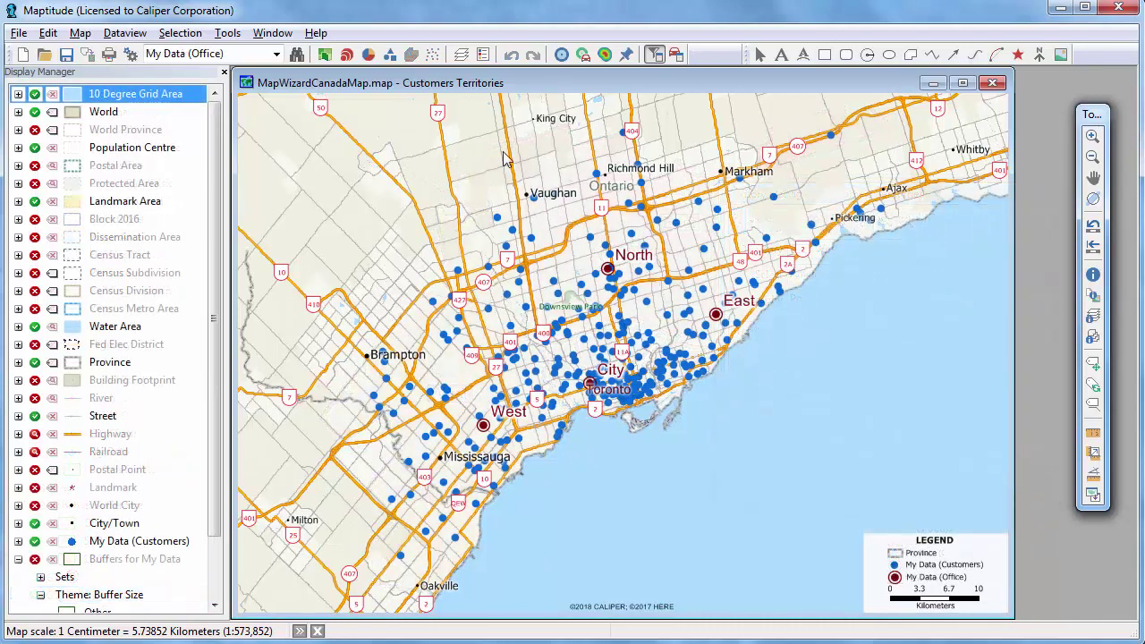
# Launch the Facility Location wizard and advance to the number of new facilities.
pyautogui.click(227, 33)
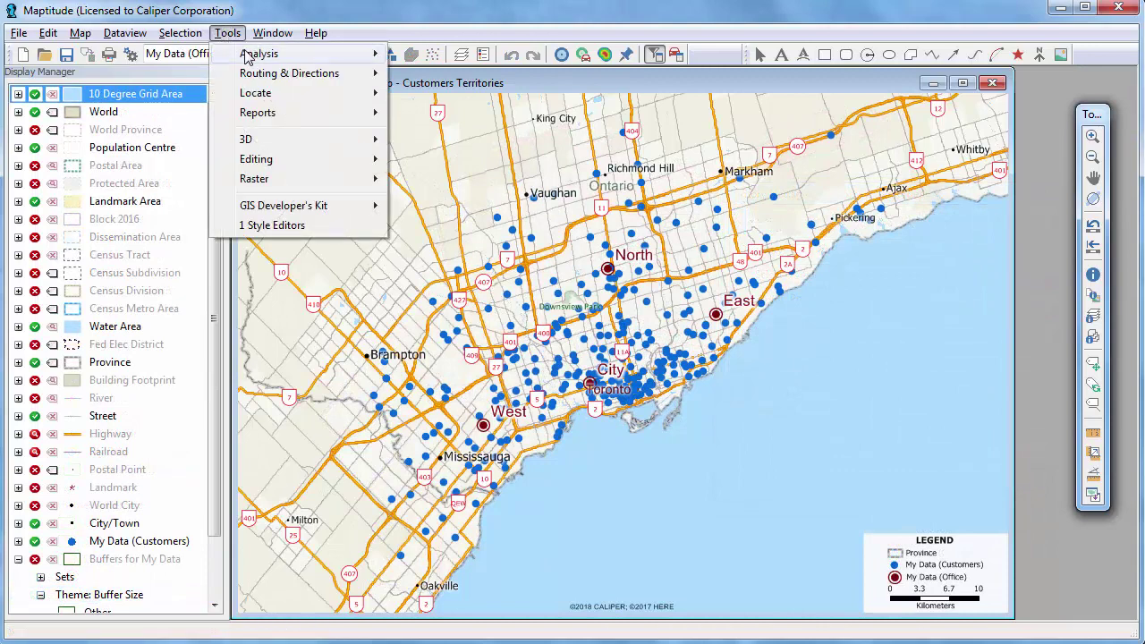
pyautogui.moveTo(249, 56)
pyautogui.click(447, 114)
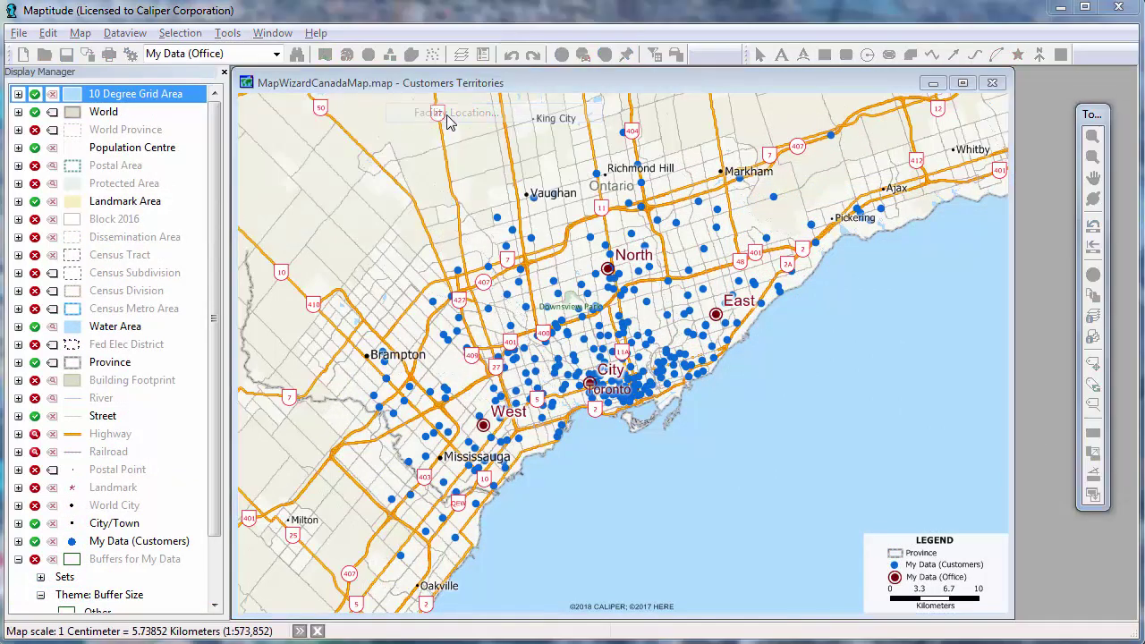
pyautogui.click(679, 528)
pyautogui.click(672, 520)
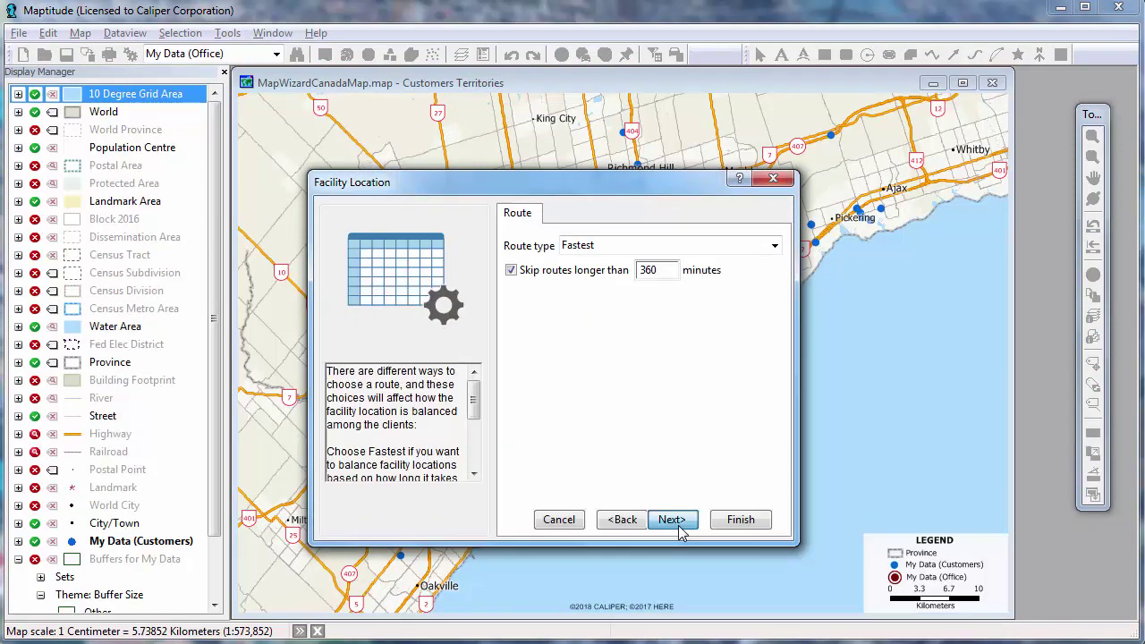
pyautogui.click(671, 519)
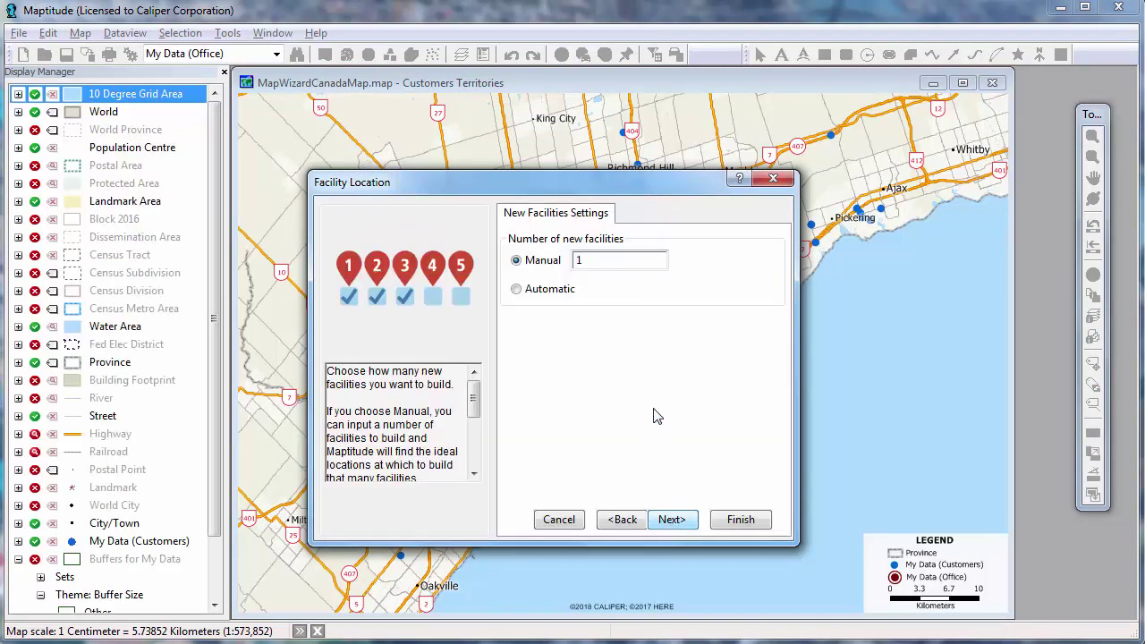
# Request 3 new facilities for best overall service weighted by Sales, saving Facility Assignments.
pyautogui.moveTo(590, 260); pyautogui.dragTo(568, 266)
pyautogui.write('3')
pyautogui.click(678, 526)
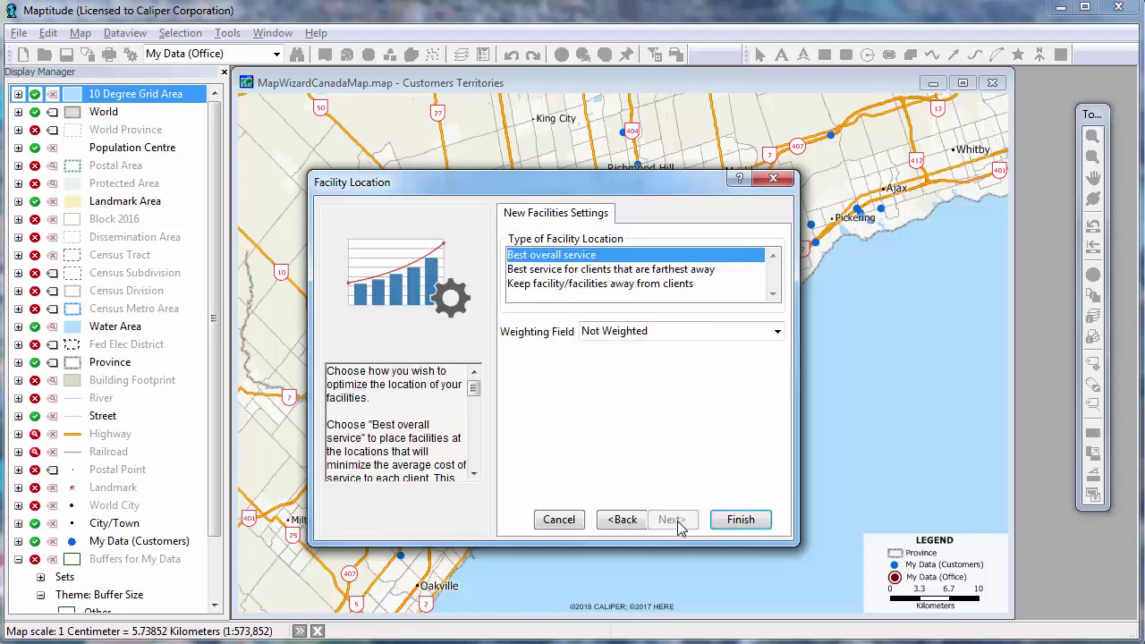
pyautogui.click(651, 332)
pyautogui.click(662, 406)
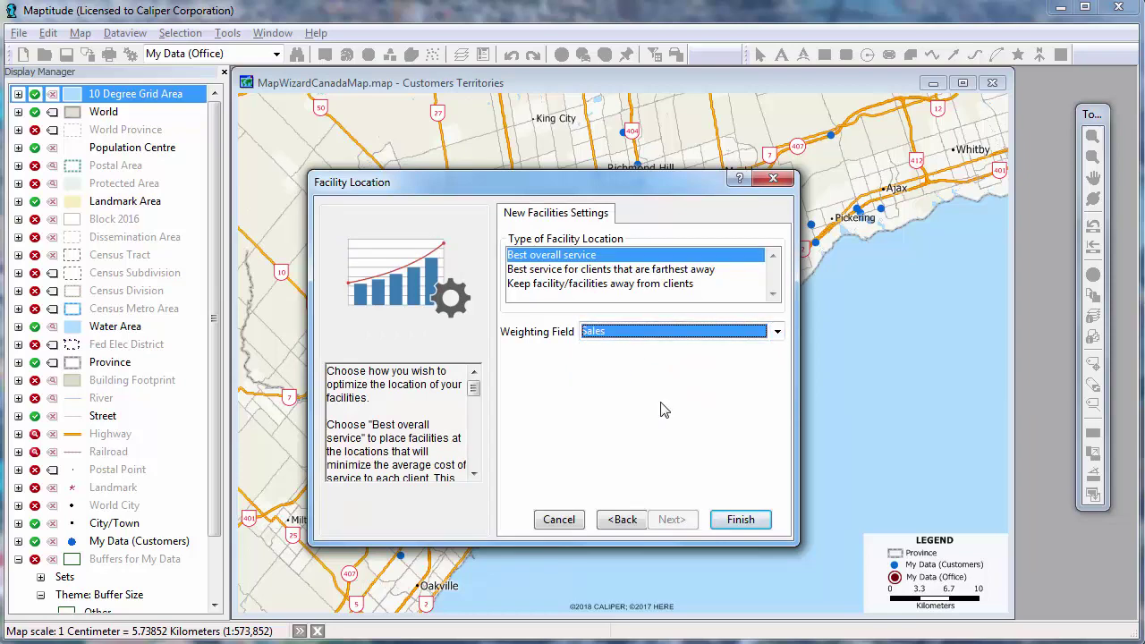
pyautogui.click(737, 521)
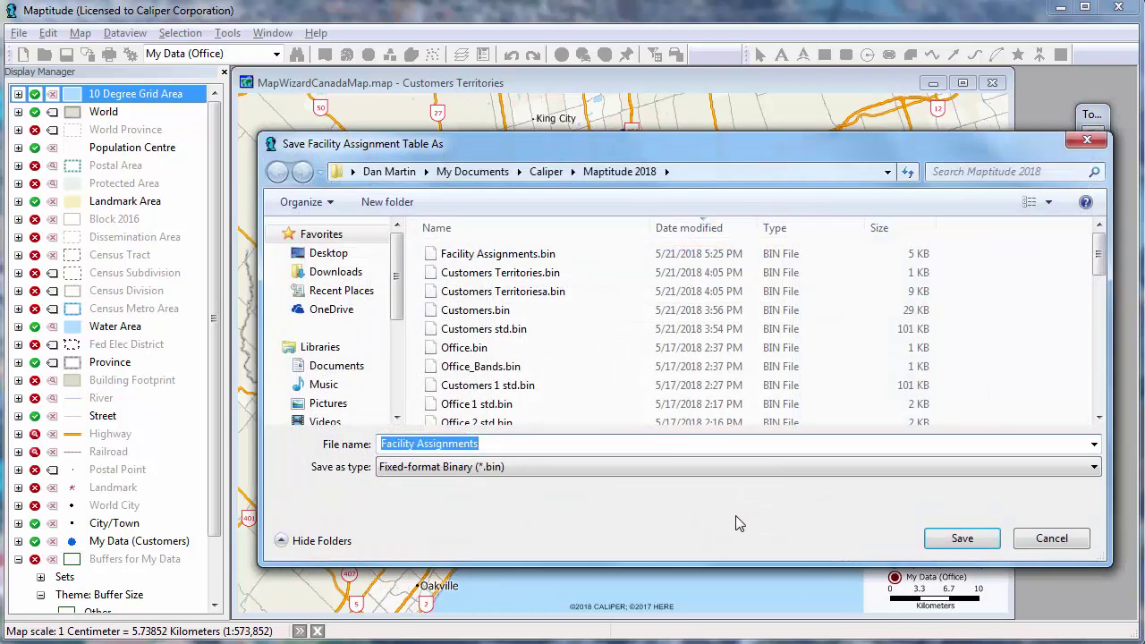
pyautogui.click(941, 541)
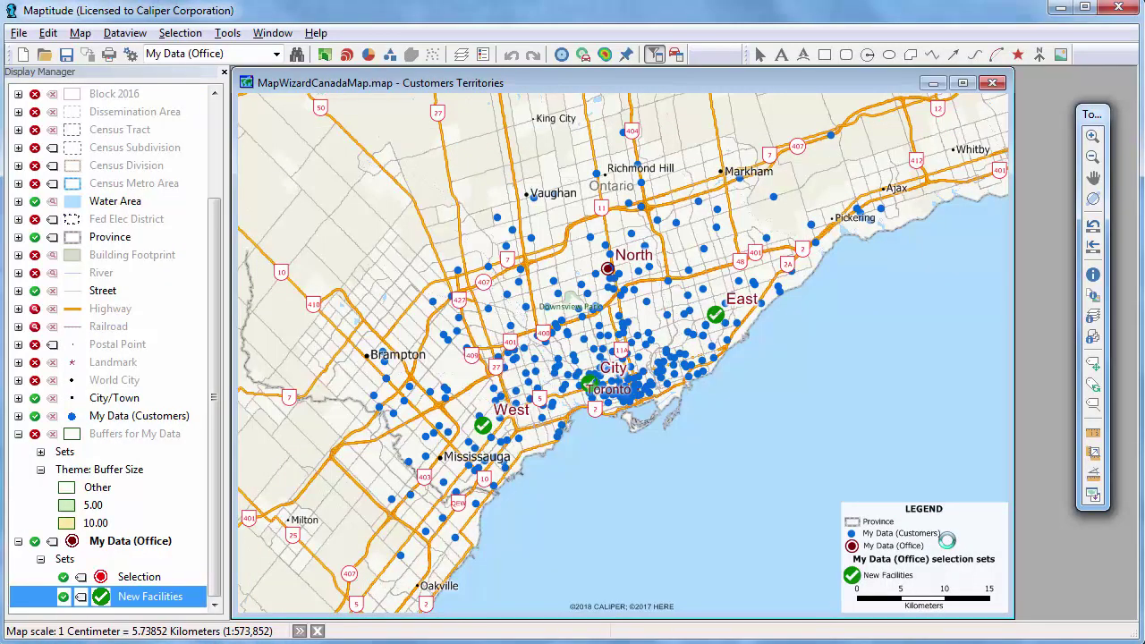